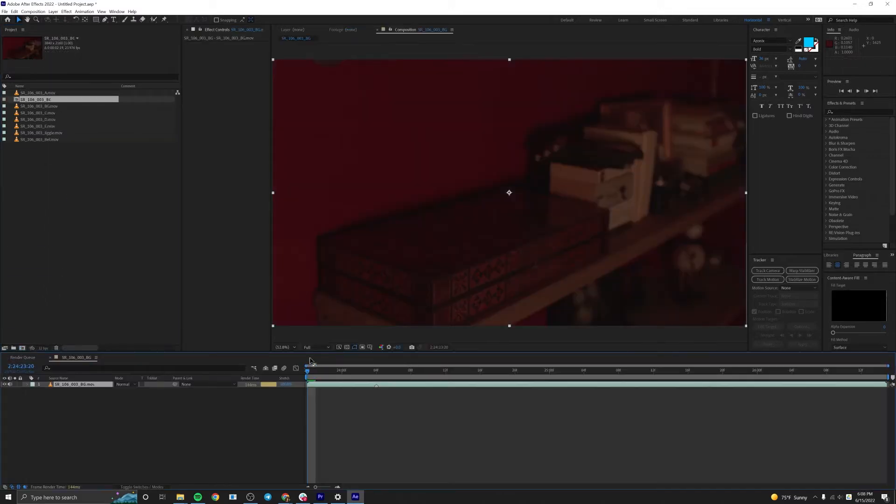
Place SR_106_003_A.mov above the background clip in the composition and play a preview.
{"action": "left_click_drag", "start_coordinate": [40, 93], "coordinate": [98, 383]}
{"action": "key", "text": "space"}
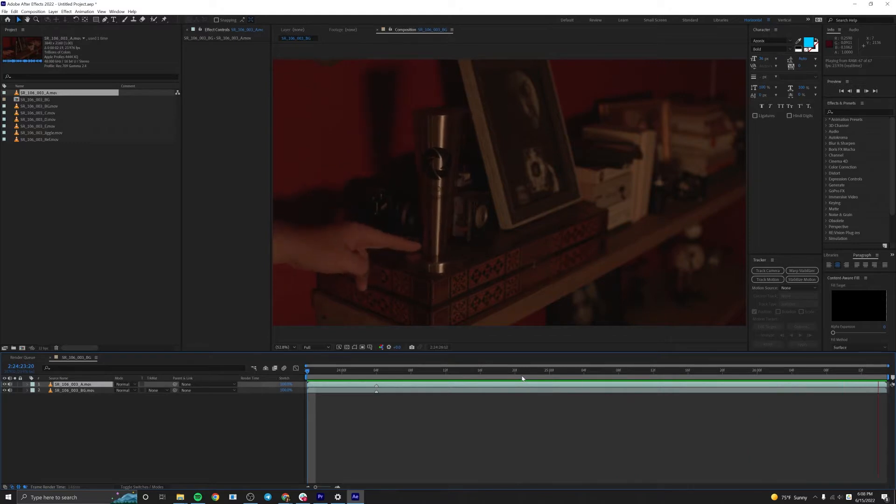
{"action": "left_click", "coordinate": [222, 384]}
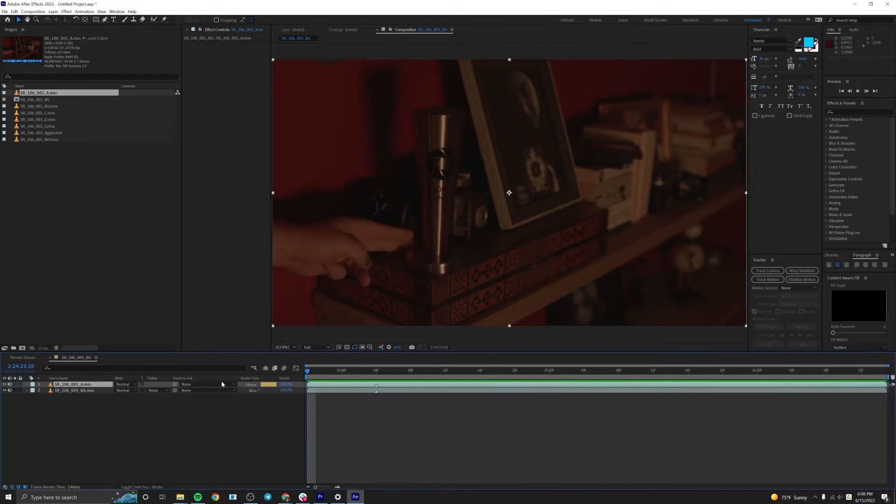
Search the effects for "mocha" and apply Mocha AE to the SR_106_003_A.mov layer.
{"action": "left_click", "coordinate": [838, 112]}
{"action": "type", "text": "mocha"}
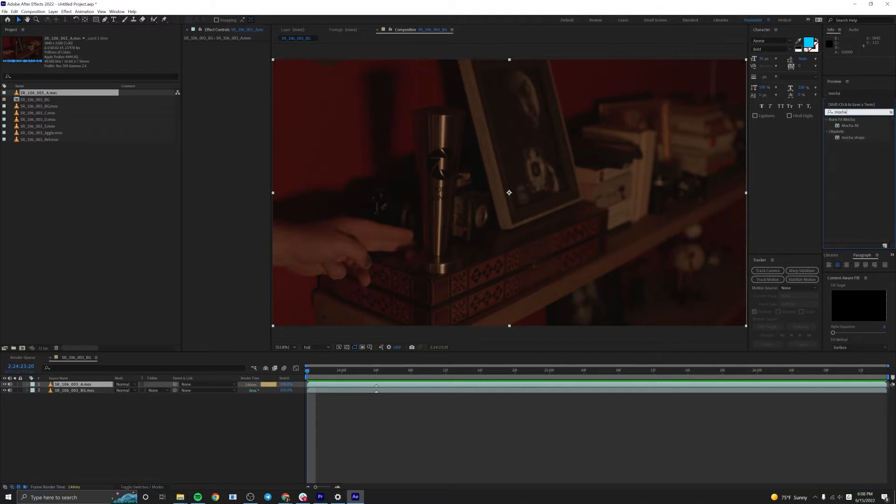
{"action": "double_click", "coordinate": [848, 126]}
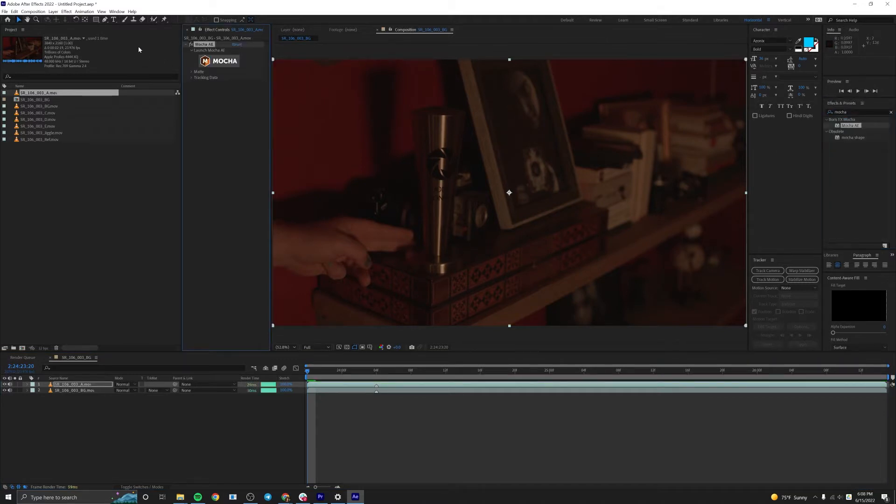
Widen the effect controls area, launch Mocha from the applied effect, and dismiss the registration dialog.
{"action": "left_click_drag", "start_coordinate": [271, 82], "coordinate": [333, 83]}
{"action": "left_click_drag", "start_coordinate": [181, 102], "coordinate": [136, 104]}
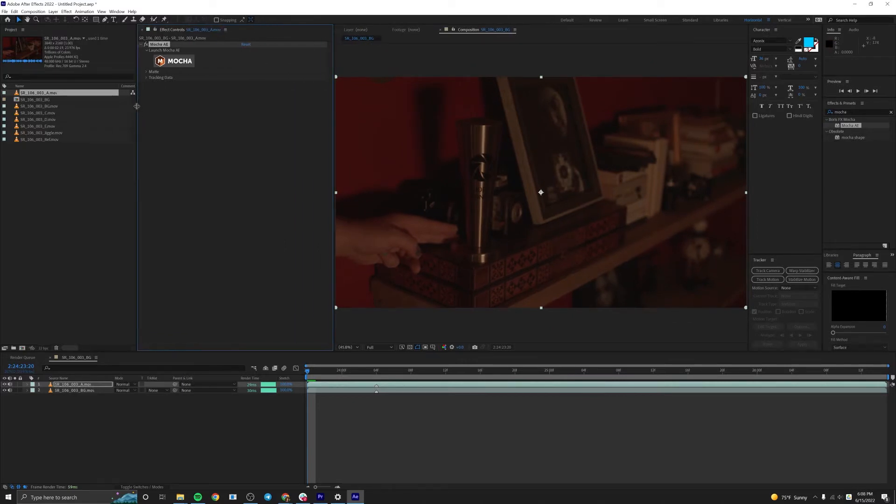
{"action": "left_click", "coordinate": [169, 62]}
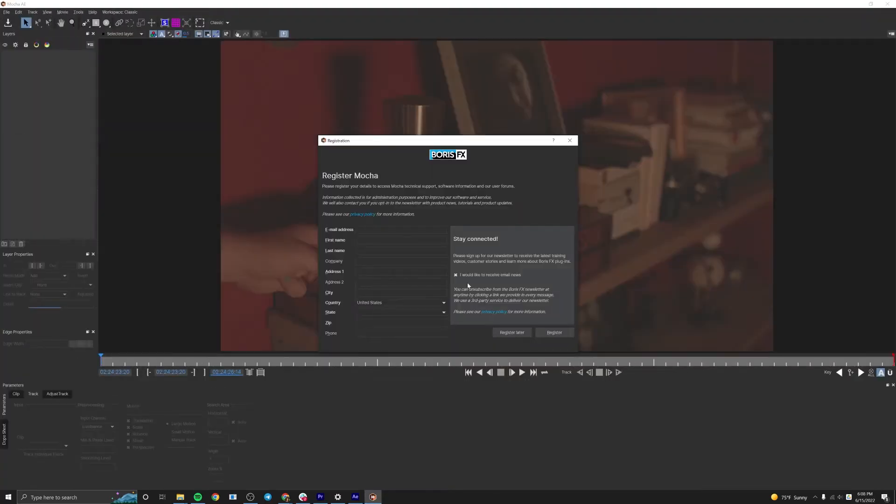
{"action": "left_click", "coordinate": [570, 140]}
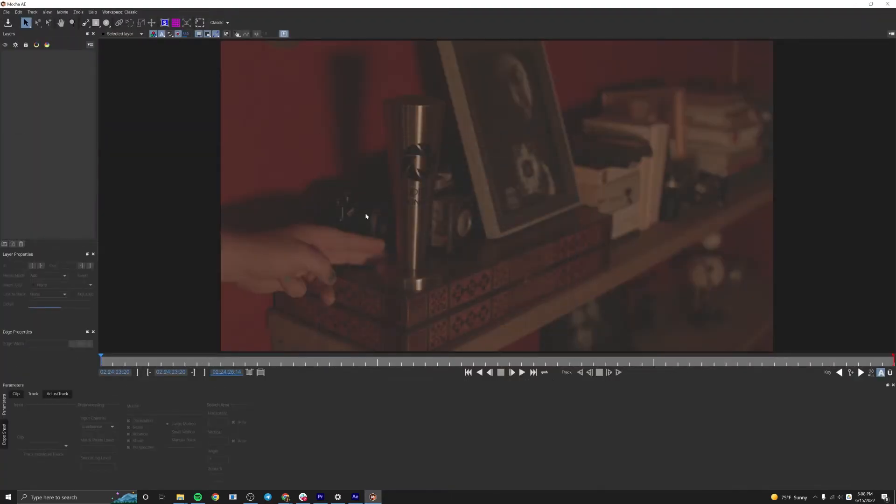
Draw a closed X-spline around the trophy and its base, and adjust its top point to the rim.
{"action": "key", "text": "ctrl+l"}
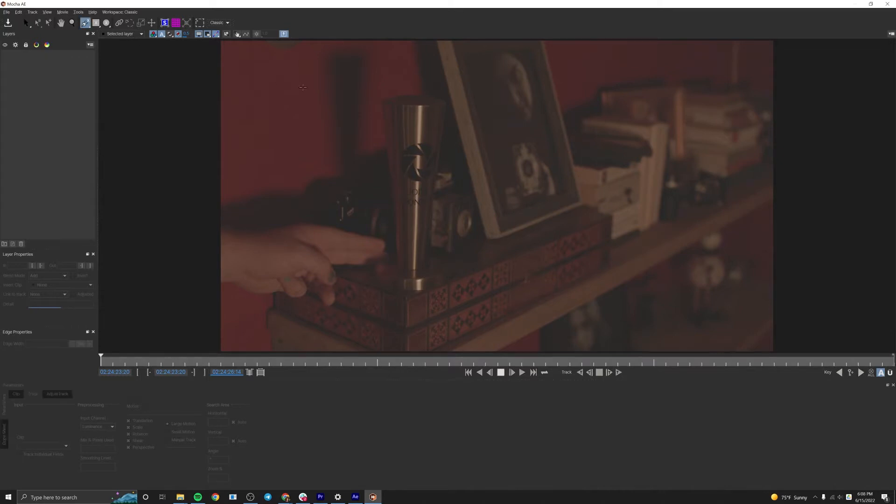
{"action": "left_click", "coordinate": [381, 101]}
{"action": "left_click", "coordinate": [389, 243]}
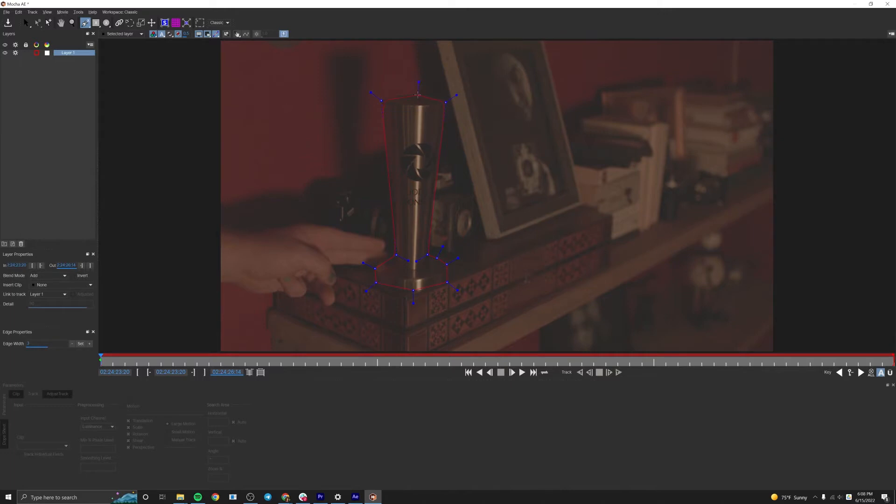
{"action": "key", "text": "s"}
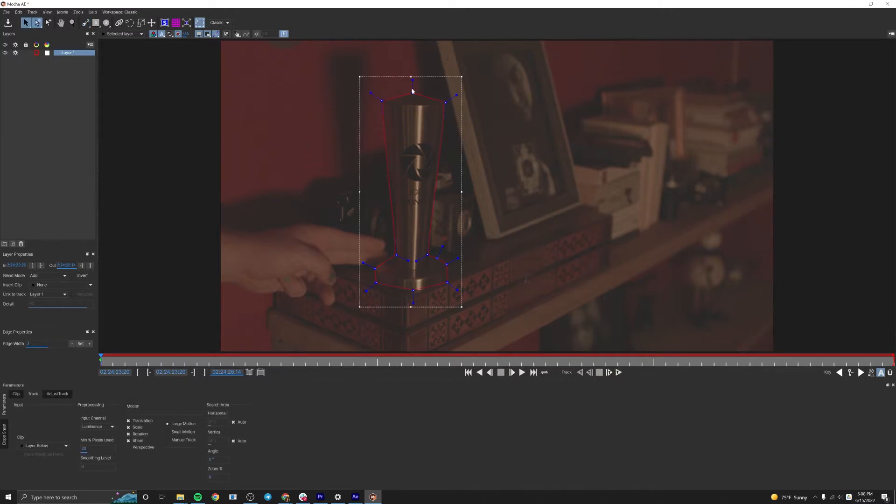
{"action": "left_click_drag", "start_coordinate": [411, 79], "coordinate": [412, 91]}
{"action": "left_click", "coordinate": [457, 93]}
Reposition the spline points where the trophy's stem meets the right side of the base.
{"action": "key", "text": "z"}
{"action": "left_click_drag", "start_coordinate": [411, 282], "coordinate": [366, 213]}
{"action": "key", "text": "s"}
{"action": "left_click", "coordinate": [449, 187]}
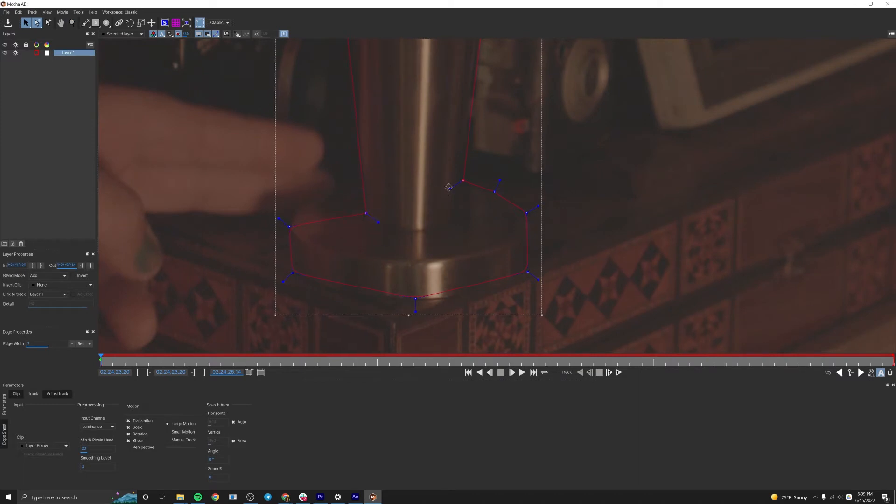
{"action": "left_click_drag", "start_coordinate": [464, 180], "coordinate": [498, 198]}
Shape the spline along the underside of the trophy's base and fit its left-hand points to the stem and base.
{"action": "left_click_drag", "start_coordinate": [609, 336], "coordinate": [285, 280]}
{"action": "left_click", "coordinate": [338, 296]}
{"action": "left_click_drag", "start_coordinate": [413, 298], "coordinate": [410, 303]}
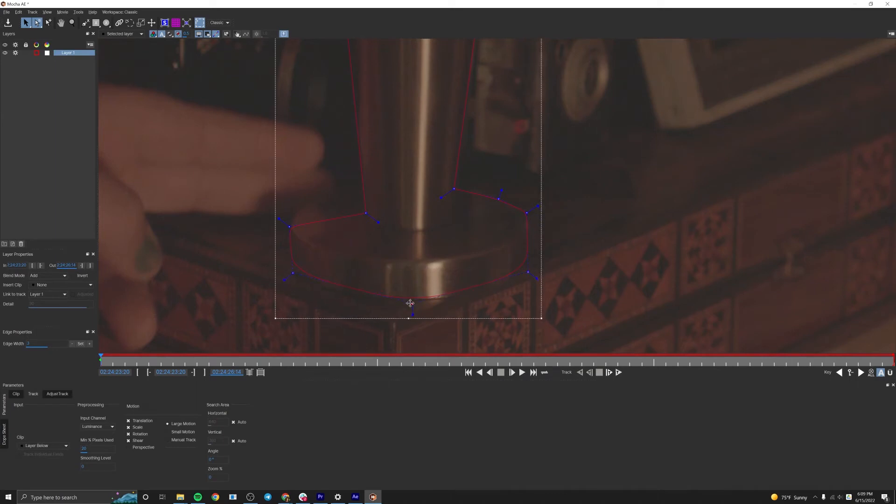
{"action": "left_click_drag", "start_coordinate": [535, 276], "coordinate": [529, 273]}
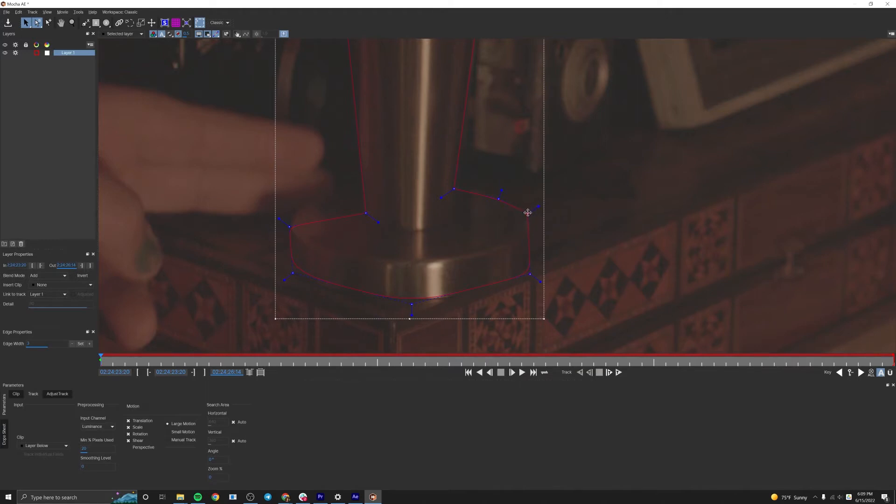
{"action": "left_click_drag", "start_coordinate": [368, 212], "coordinate": [361, 188]}
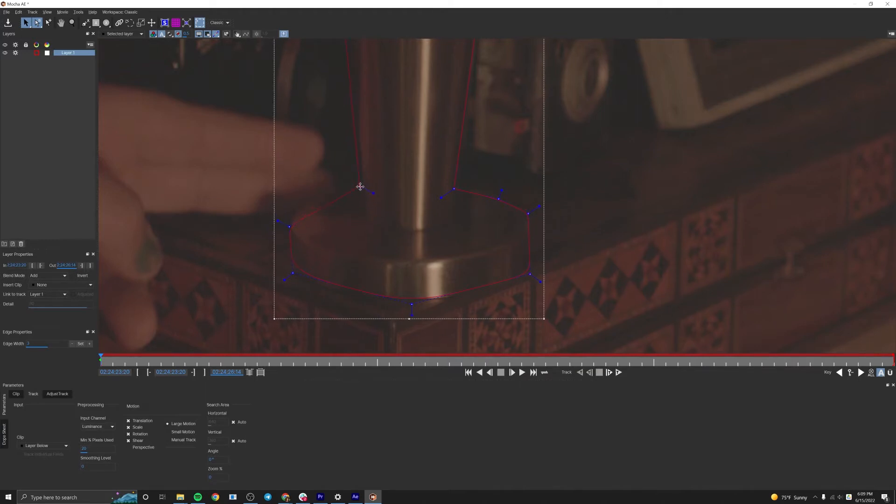
{"action": "left_click_drag", "start_coordinate": [279, 221], "coordinate": [286, 206]}
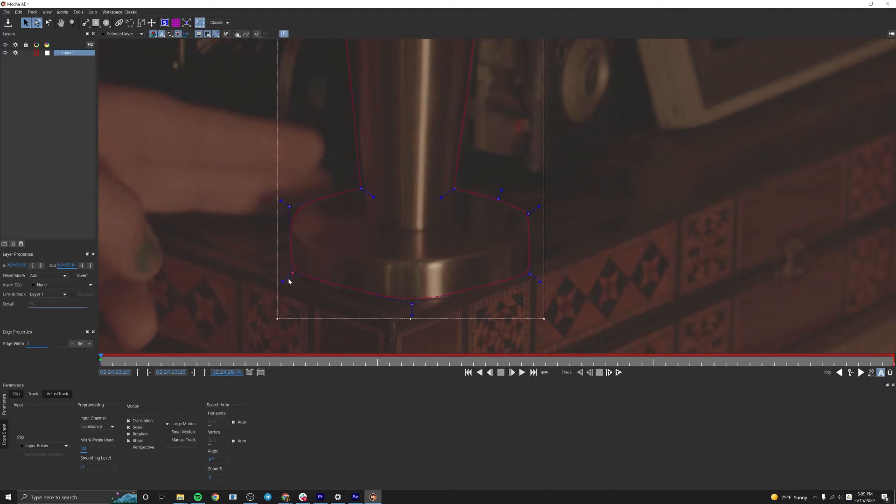
Examine the spline's fit along the whole trophy, from the base up to the rim.
{"action": "key", "text": "z"}
{"action": "left_click_drag", "start_coordinate": [353, 222], "coordinate": [364, 262]}
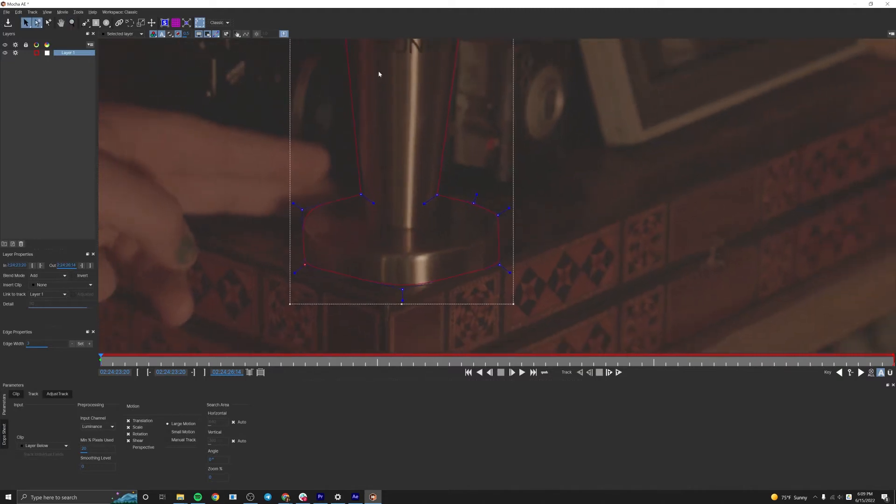
{"action": "key", "text": "x"}
{"action": "left_click_drag", "start_coordinate": [400, 100], "coordinate": [427, 217]}
{"action": "key", "text": "z"}
{"action": "key", "text": "x"}
{"action": "left_click_drag", "start_coordinate": [413, 217], "coordinate": [409, 233]}
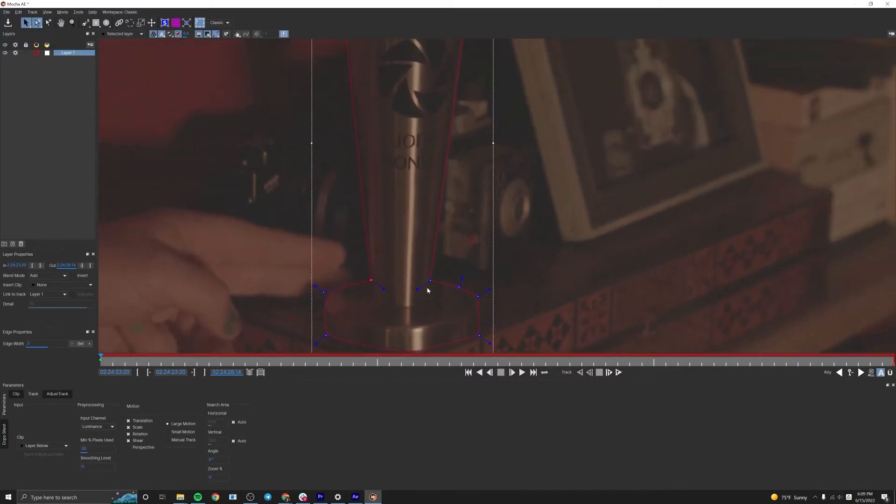
{"action": "key", "text": "x"}
{"action": "left_click_drag", "start_coordinate": [429, 255], "coordinate": [435, 407]}
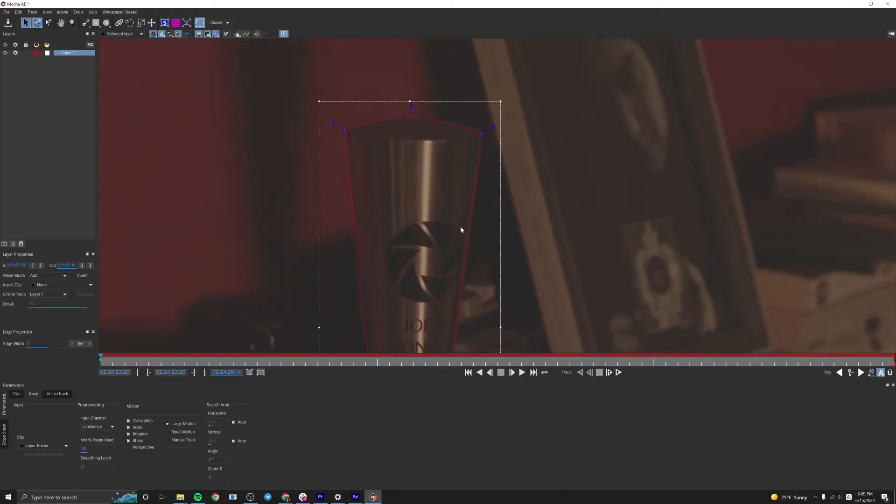
{"action": "key", "text": "z"}
{"action": "left_click_drag", "start_coordinate": [456, 154], "coordinate": [449, 336]}
{"action": "key", "text": "x"}
{"action": "left_click_drag", "start_coordinate": [447, 191], "coordinate": [427, 202]}
{"action": "key", "text": "x"}
{"action": "left_click_drag", "start_coordinate": [419, 156], "coordinate": [404, 130]}
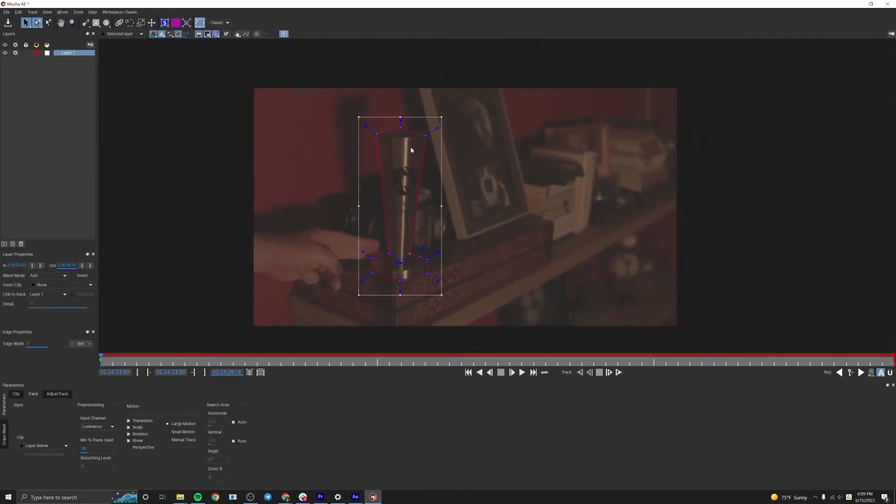
{"action": "key", "text": "x"}
{"action": "key", "text": "z"}
{"action": "left_click_drag", "start_coordinate": [476, 211], "coordinate": [471, 183]}
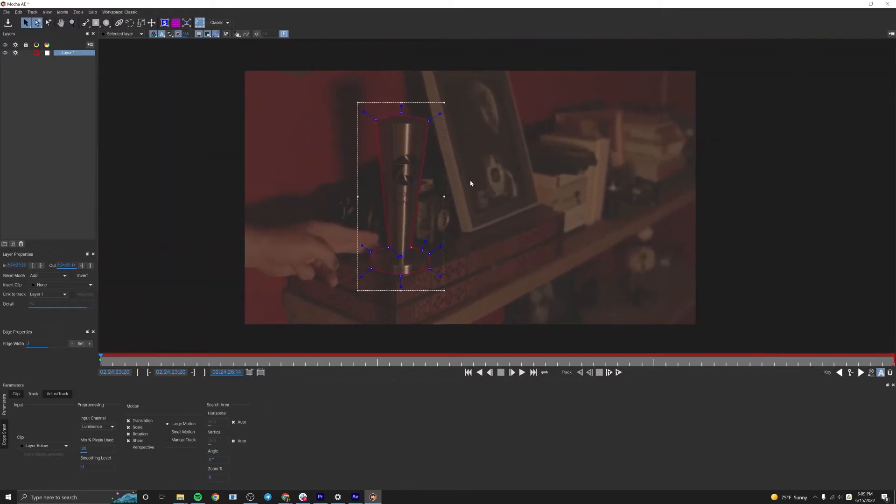
Keep the Classic workspace and track the trophy spline forward through the whole clip.
{"action": "left_click", "coordinate": [222, 22]}
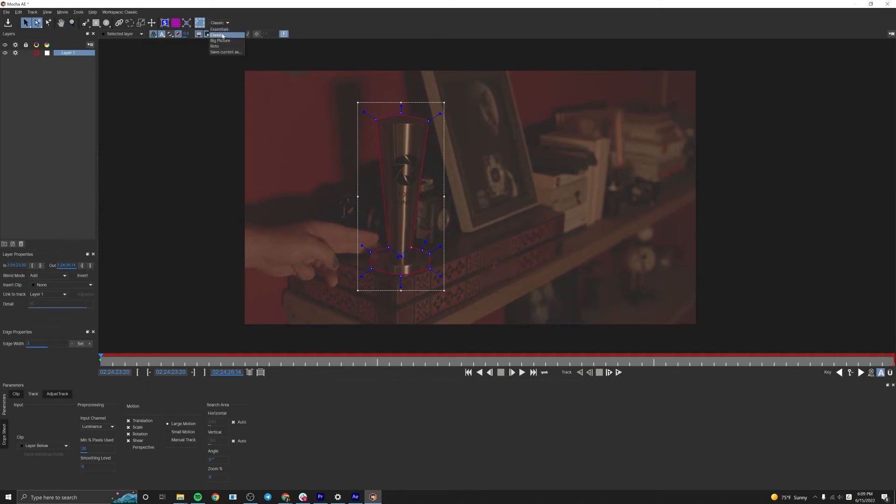
{"action": "left_click", "coordinate": [629, 405]}
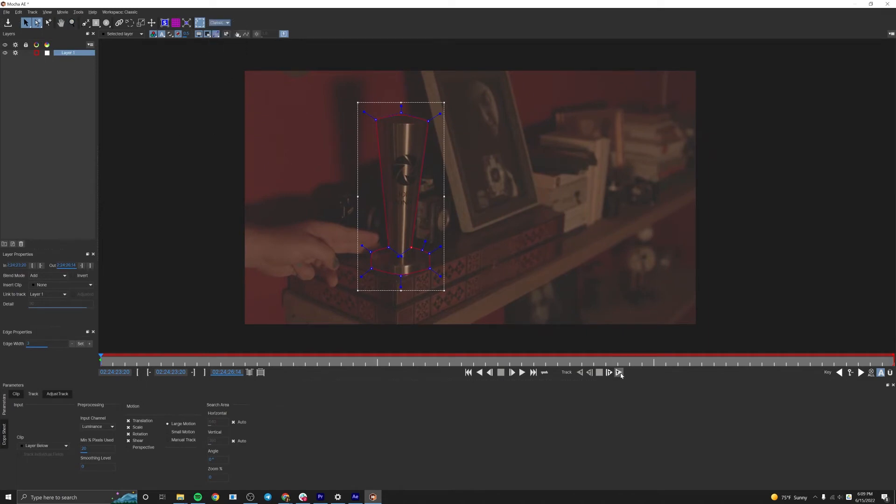
{"action": "left_click", "coordinate": [619, 372]}
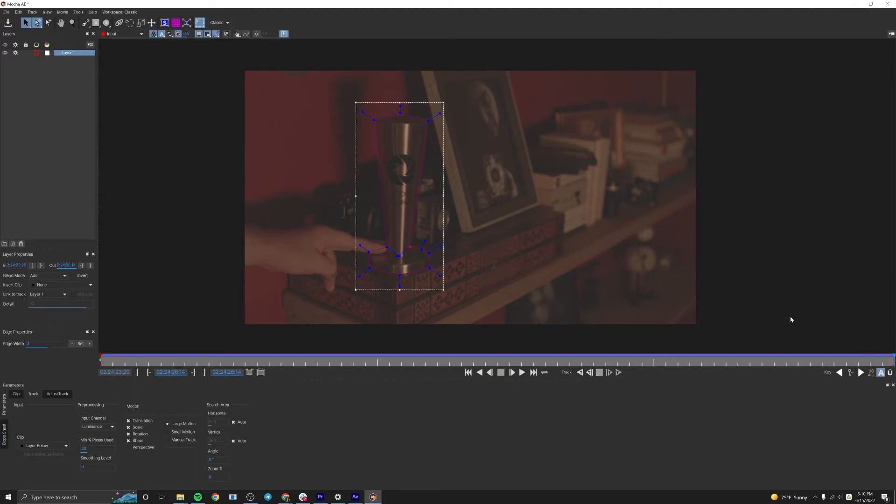
Try moving a tracked spline point away from the right side of the trophy's lower stem on a late frame.
{"action": "left_click_drag", "start_coordinate": [883, 364], "coordinate": [618, 364]}
{"action": "scroll", "coordinate": [422, 252], "scroll_direction": "up", "scroll_amount": 5}
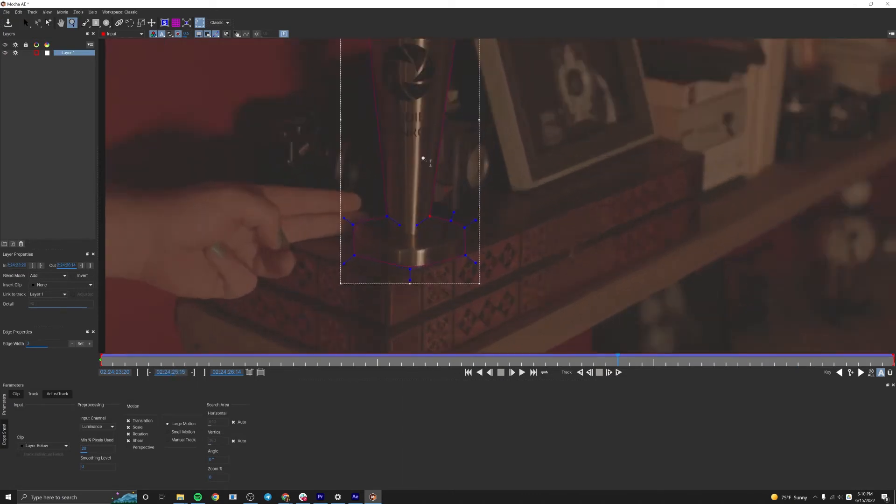
{"action": "left_click_drag", "start_coordinate": [443, 199], "coordinate": [496, 155]}
{"action": "scroll", "coordinate": [457, 155], "scroll_direction": "down", "scroll_amount": 1}
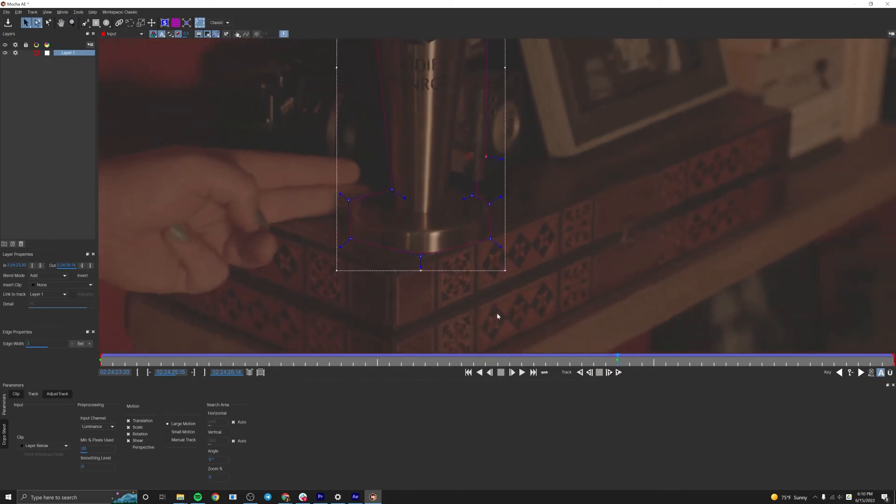
{"action": "mouse_move", "coordinate": [617, 357]}
{"action": "left_mouse_down"}
{"action": "mouse_move", "coordinate": [107, 352]}
{"action": "mouse_move", "coordinate": [617, 357]}
{"action": "left_mouse_up"}
{"action": "key", "text": "x"}
{"action": "left_click_drag", "start_coordinate": [515, 188], "coordinate": [526, 226]}
{"action": "key", "text": "z"}
{"action": "left_click_drag", "start_coordinate": [526, 226], "coordinate": [527, 304]}
{"action": "left_click_drag", "start_coordinate": [554, 195], "coordinate": [522, 169]}
{"action": "key", "text": "x"}
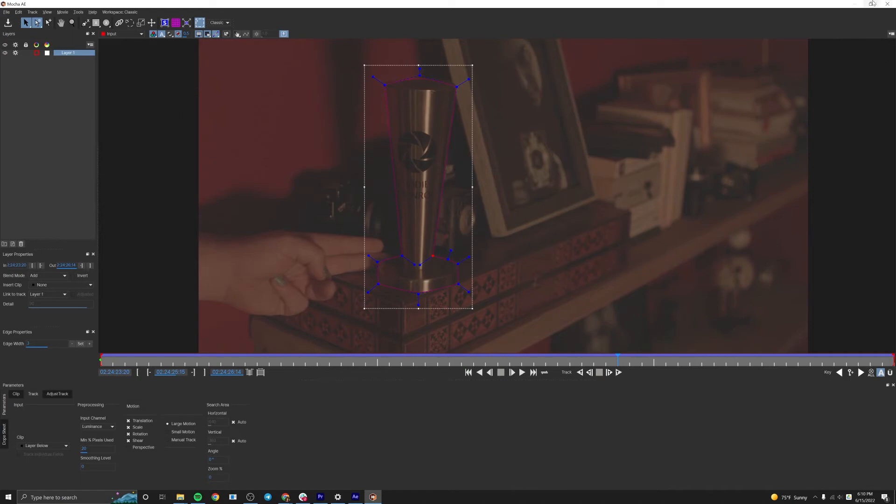
Close Mocha with the tracked shape kept and create After Effects masks from the effect's matte.
{"action": "left_click", "coordinate": [887, 4]}
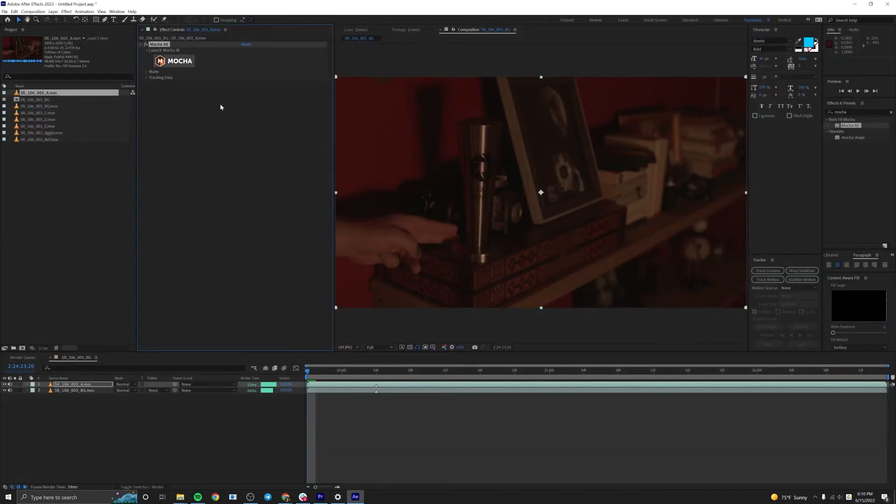
{"action": "left_click", "coordinate": [146, 73]}
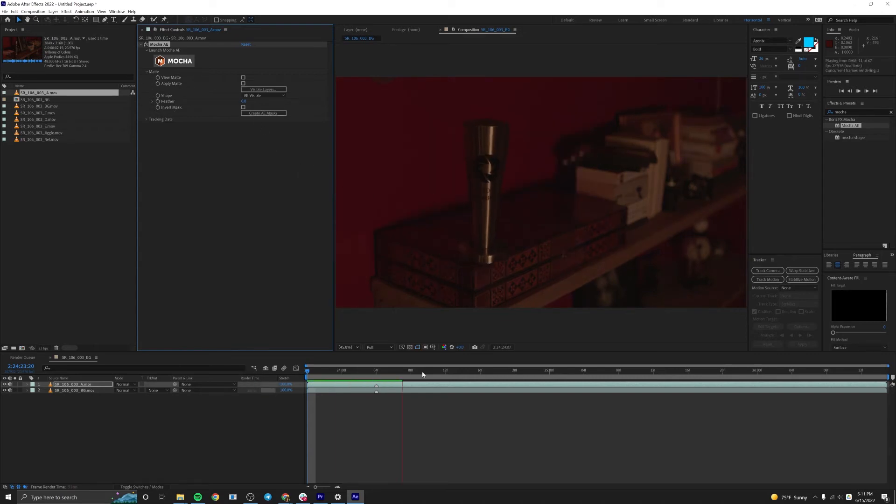
{"action": "left_click_drag", "start_coordinate": [407, 374], "coordinate": [196, 385]}
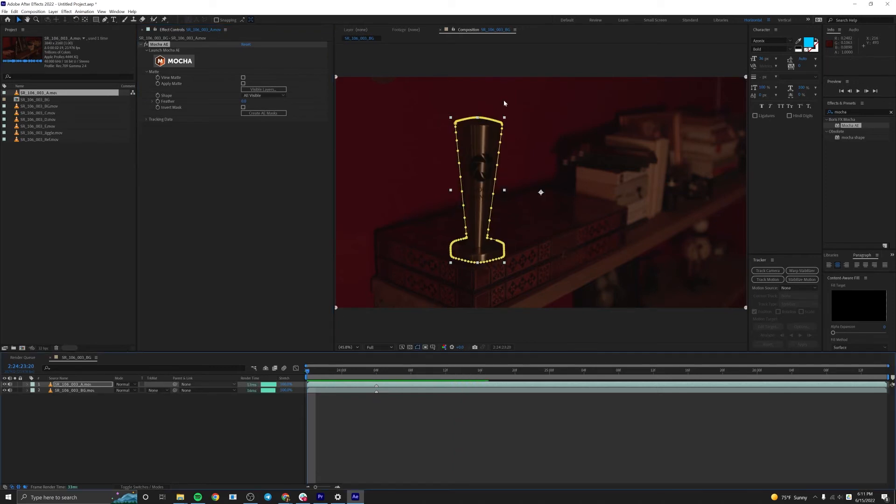
{"action": "left_click_drag", "start_coordinate": [348, 373], "coordinate": [63, 389]}
Play the masked composite without a layer selected and examine the trophy's base up close across the opening frames.
{"action": "left_click", "coordinate": [381, 438]}
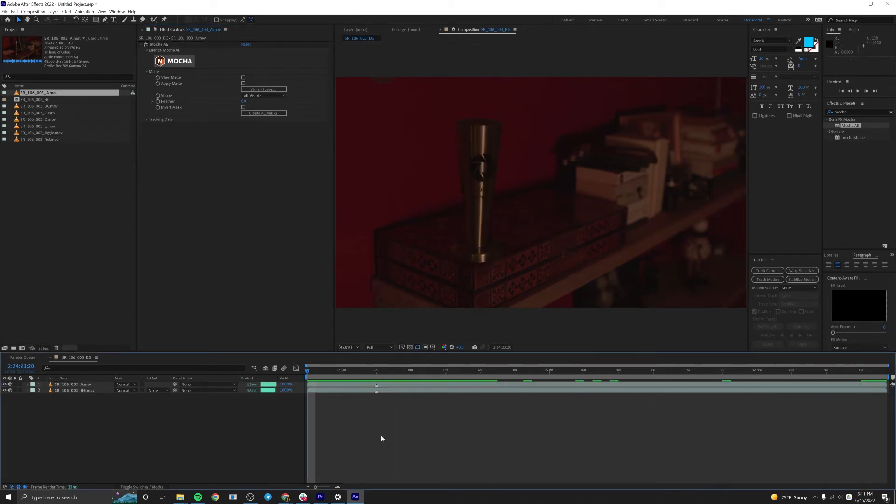
{"action": "key", "text": "space"}
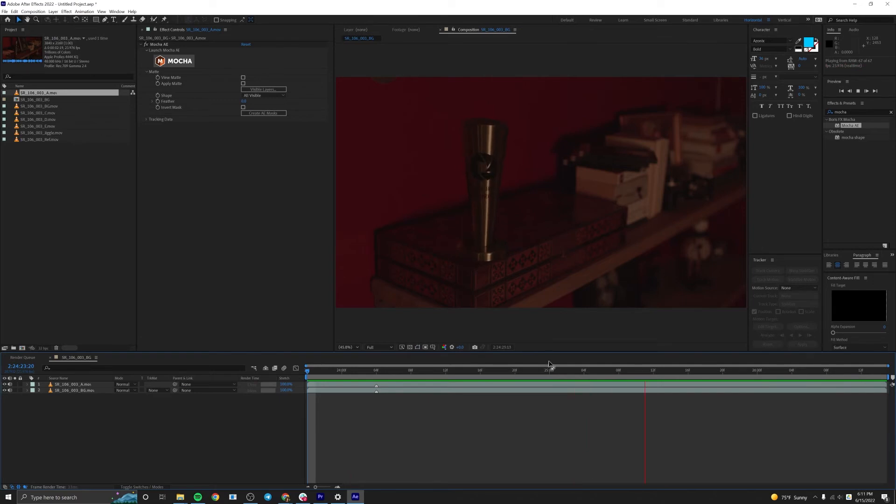
{"action": "key", "text": "space"}
{"action": "key", "text": "Home"}
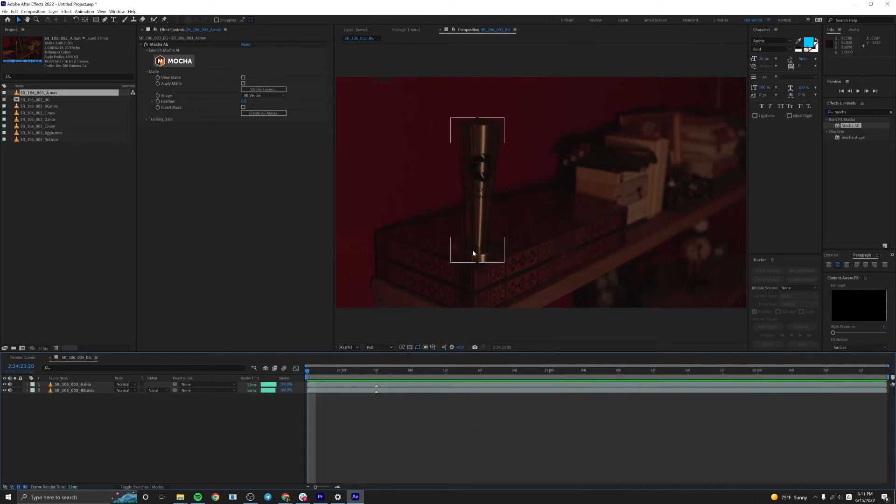
{"action": "left_click_drag", "start_coordinate": [469, 262], "coordinate": [497, 231]}
{"action": "scroll", "coordinate": [498, 231], "scroll_direction": "up", "scroll_amount": 2}
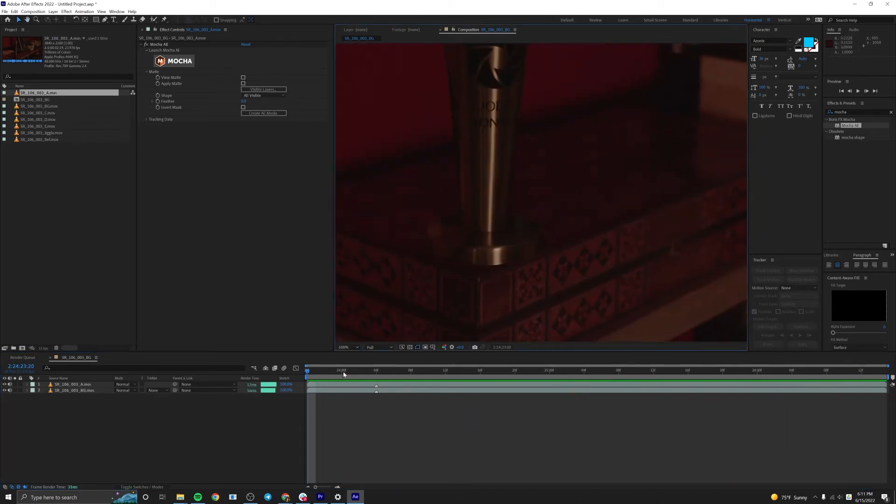
{"action": "left_click", "coordinate": [359, 367]}
{"action": "left_click_drag", "start_coordinate": [381, 361], "coordinate": [308, 386]}
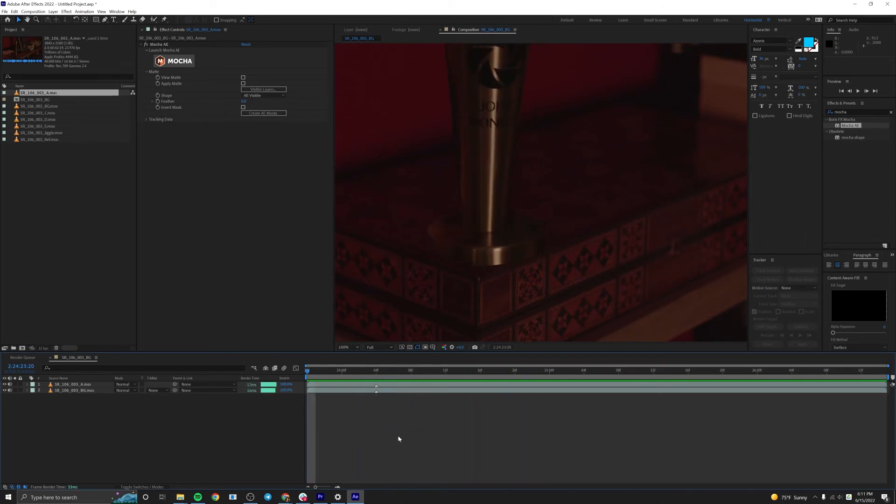
Create a comp-size solid in a dark brown sampled near the trophy's base and hide it.
{"action": "key", "text": "ctrl+y"}
{"action": "left_click", "coordinate": [610, 295]}
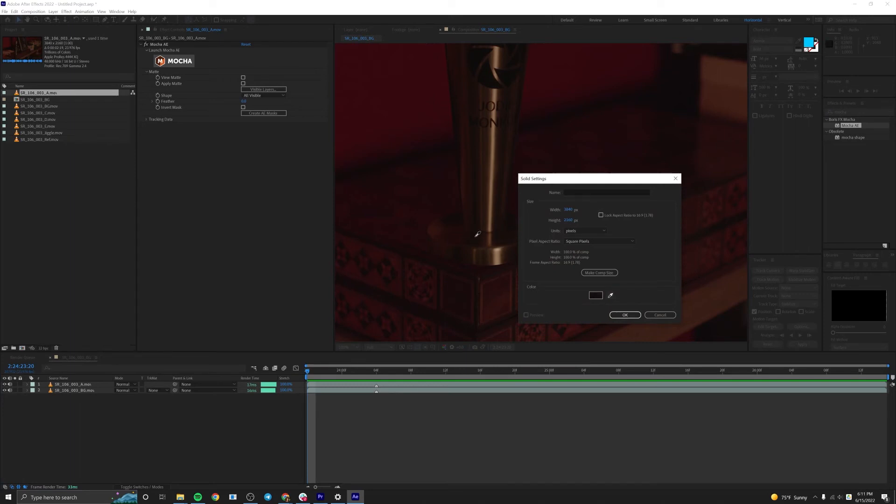
{"action": "left_click", "coordinate": [625, 314]}
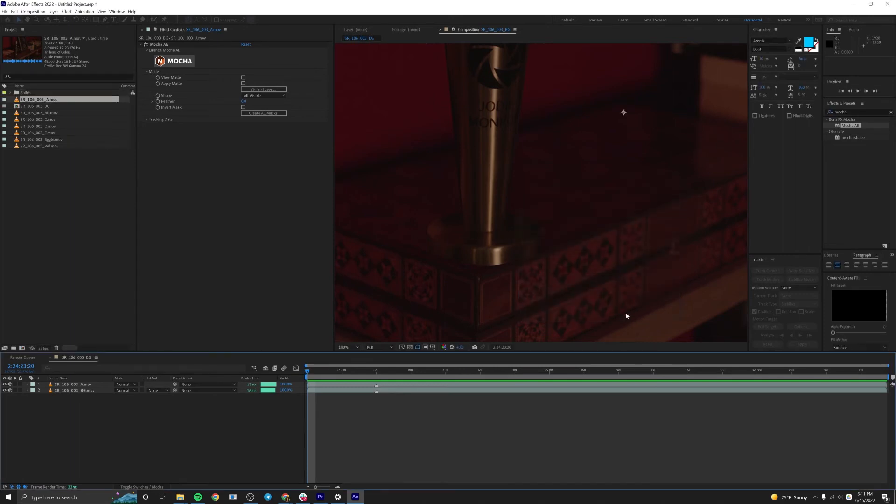
{"action": "left_click", "coordinate": [4, 385]}
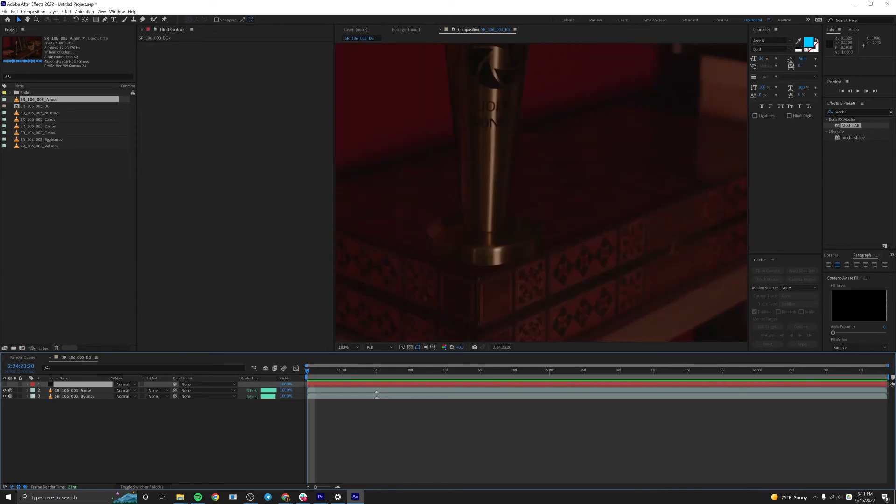
{"action": "left_click_drag", "start_coordinate": [112, 378], "coordinate": [137, 378]}
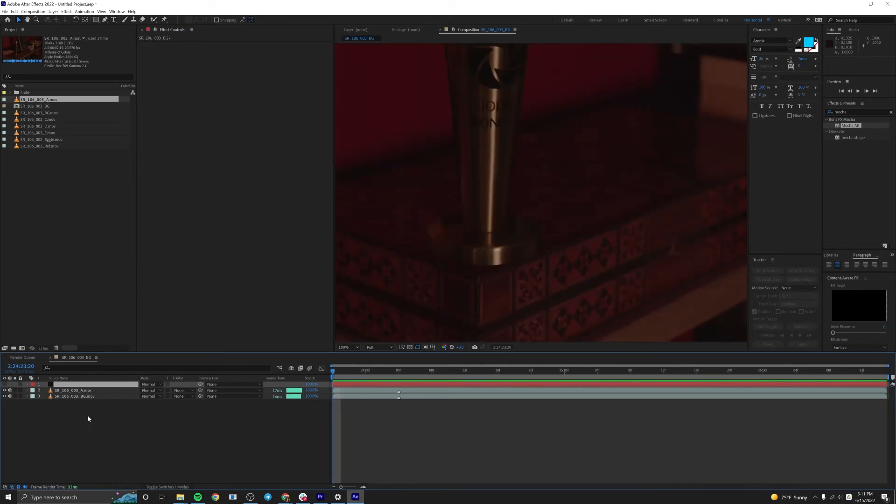
Add a null object above the solid with no other layer selected.
{"action": "left_click", "coordinate": [87, 392]}
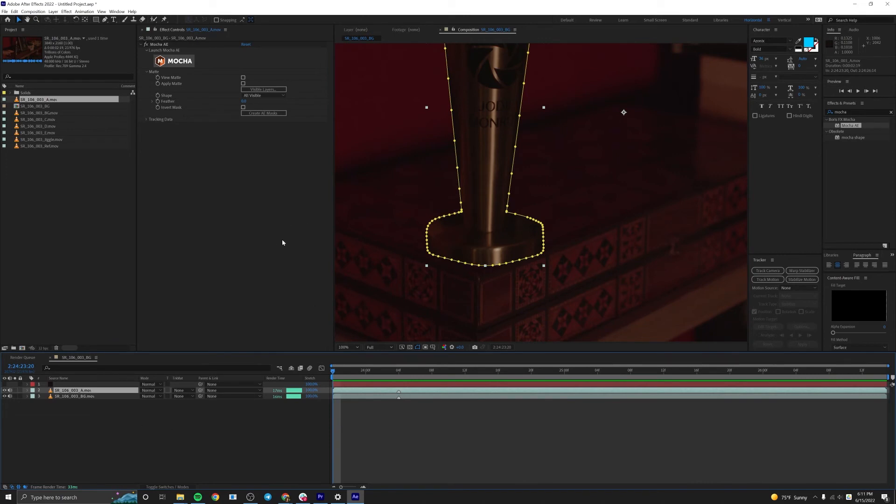
{"action": "left_click", "coordinate": [260, 438]}
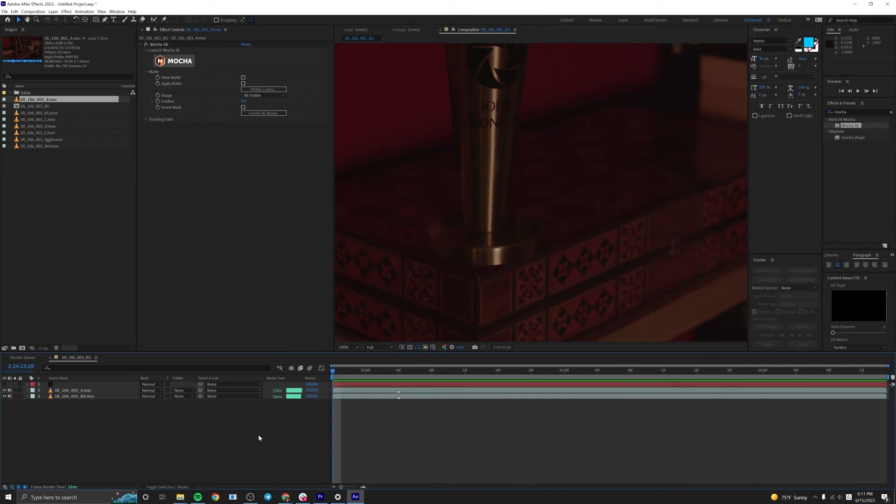
{"action": "key", "text": "ctrl+alt+shift+y"}
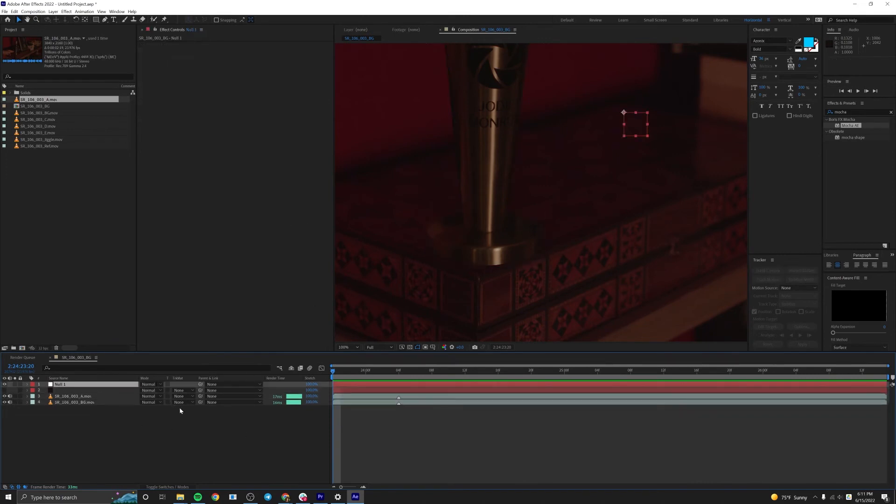
Create track data from Layer 1 in the Mocha AE effect on the SR_106_003_A.mov layer.
{"action": "left_click", "coordinate": [83, 399]}
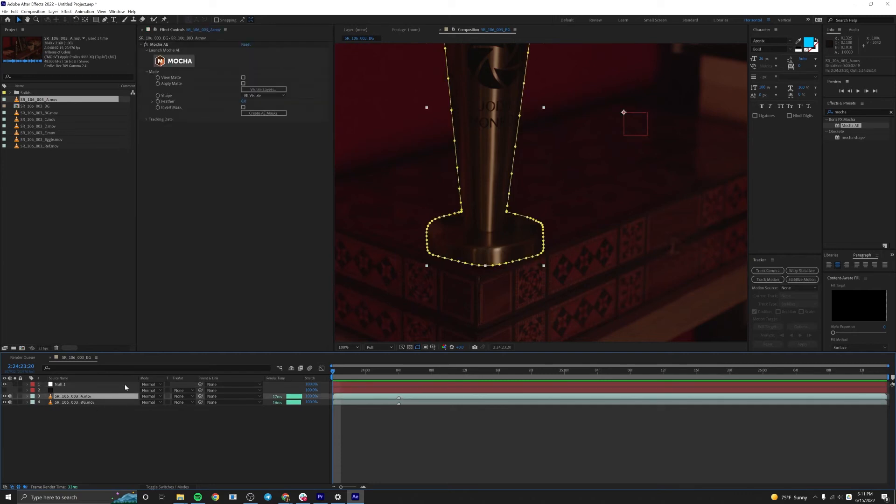
{"action": "left_click", "coordinate": [146, 119]}
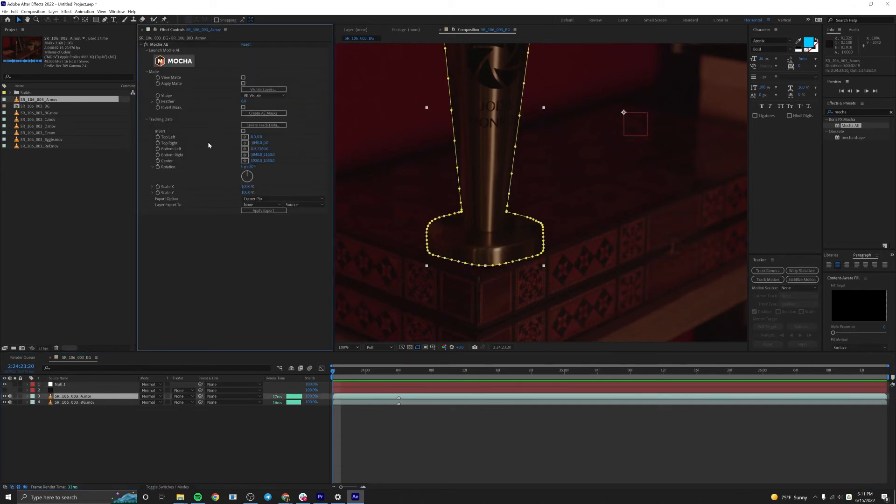
{"action": "left_click", "coordinate": [263, 125]}
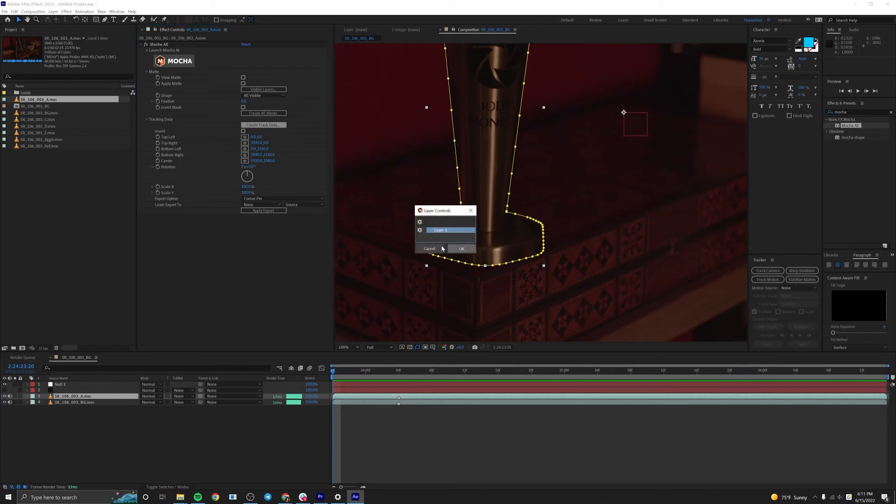
{"action": "left_click", "coordinate": [459, 250]}
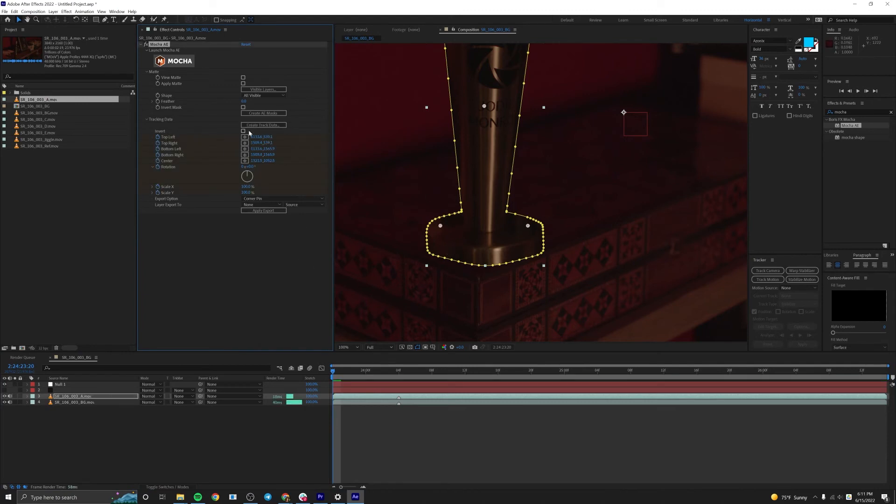
{"action": "scroll", "coordinate": [485, 262], "scroll_direction": "down", "scroll_amount": 2}
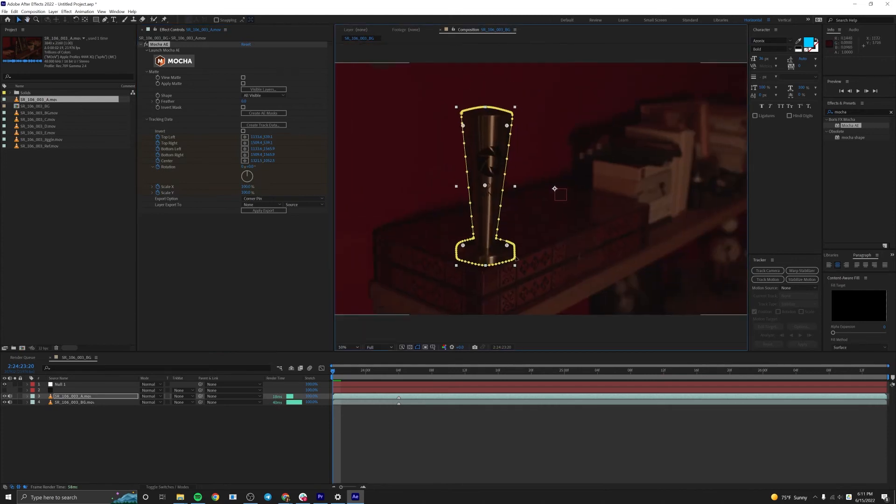
{"action": "scroll", "coordinate": [525, 198], "scroll_direction": "up", "scroll_amount": 2}
Export the Mocha track data to Null 1 with the Transform option and review the null's keyframes over the clip.
{"action": "left_click", "coordinate": [265, 199]}
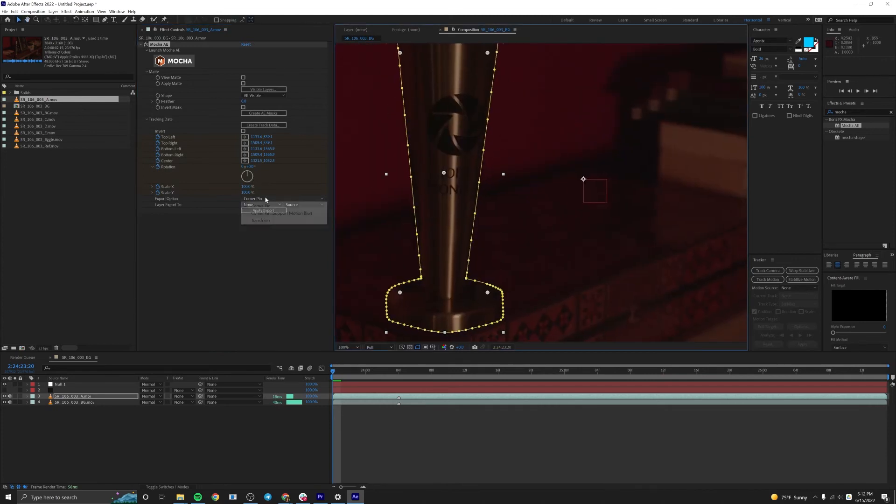
{"action": "left_click", "coordinate": [270, 222]}
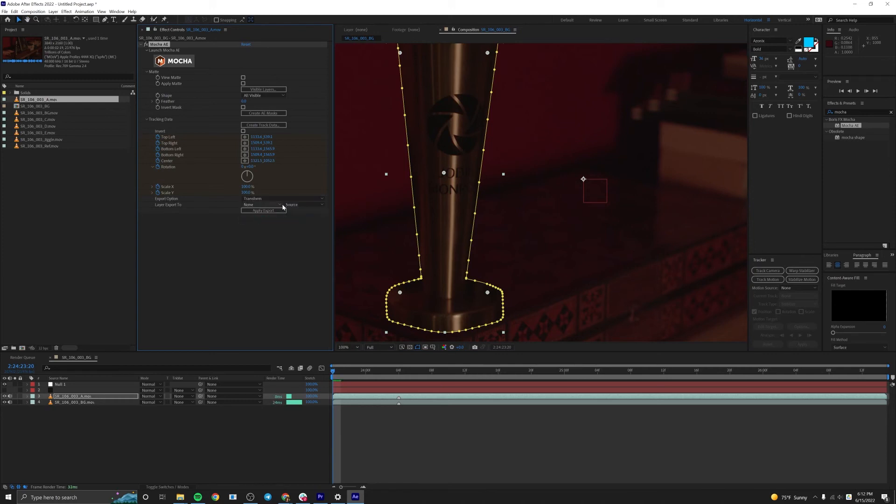
{"action": "left_click_drag", "start_coordinate": [414, 207], "coordinate": [444, 209]}
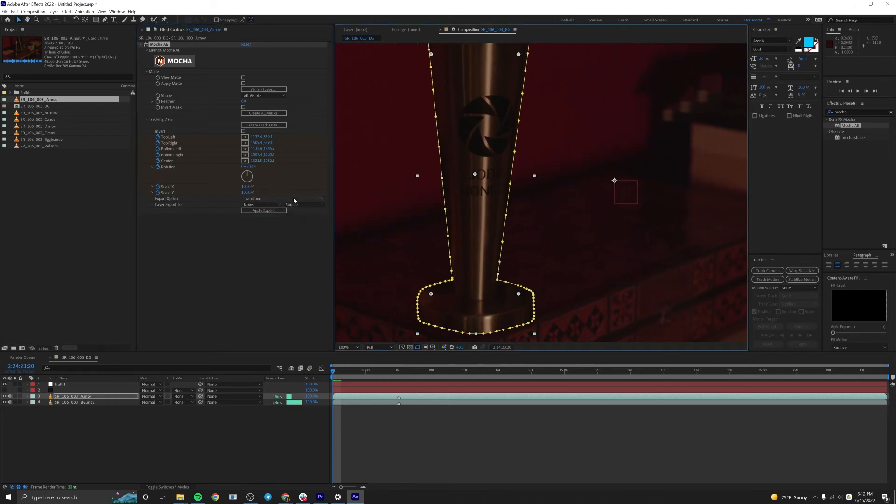
{"action": "left_click", "coordinate": [248, 205]}
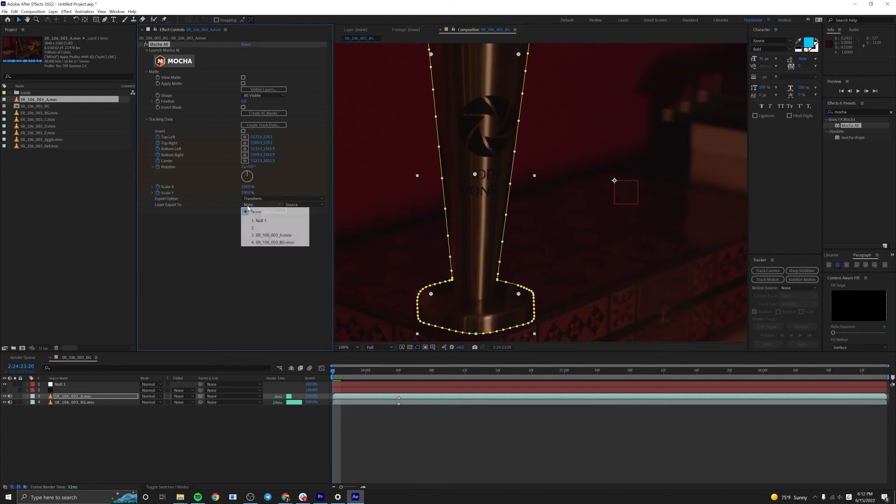
{"action": "left_click", "coordinate": [264, 222]}
{"action": "left_click", "coordinate": [262, 211]}
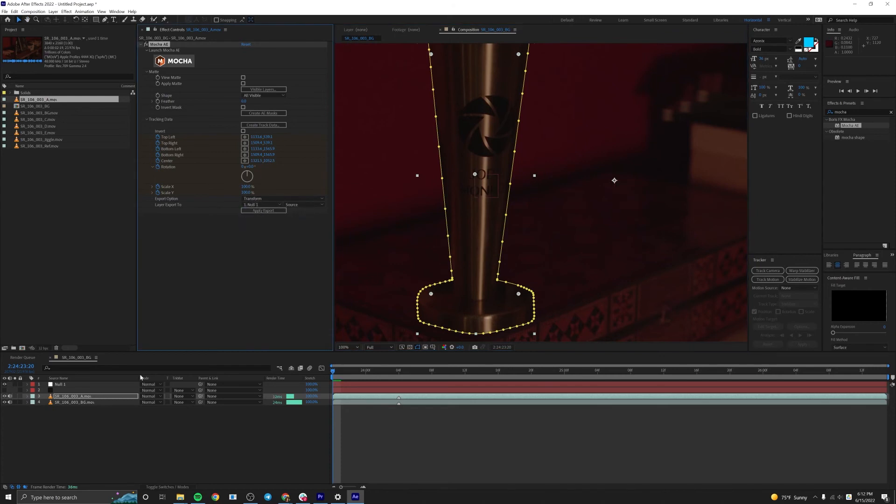
{"action": "key", "text": "u"}
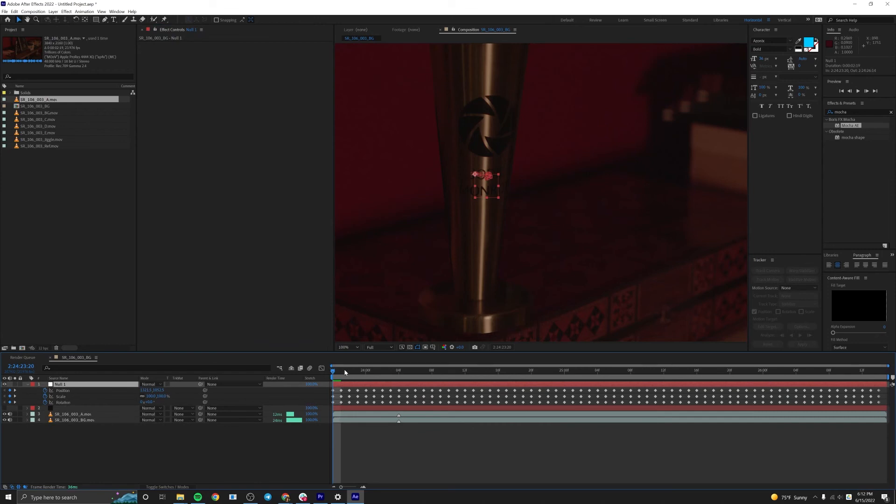
{"action": "left_click_drag", "start_coordinate": [345, 372], "coordinate": [322, 389]}
Make the dark solid visible and parent it to Null 1.
{"action": "left_click", "coordinate": [67, 408]}
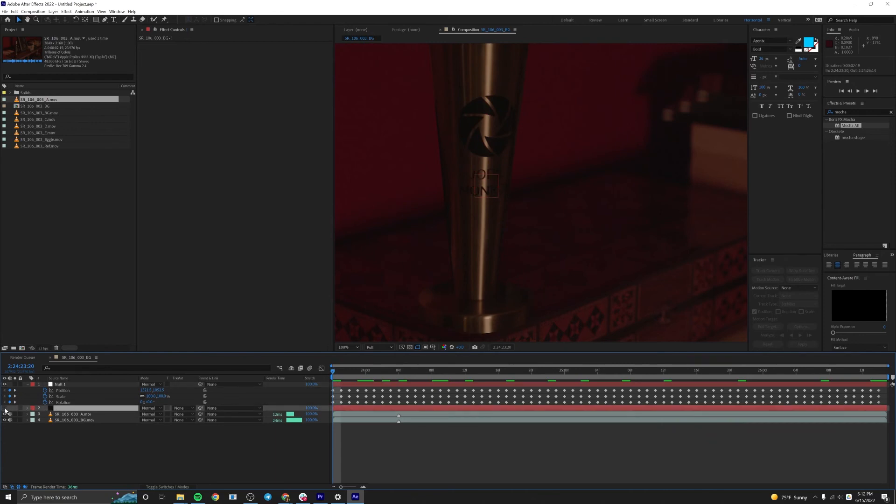
{"action": "left_click", "coordinate": [5, 409]}
{"action": "left_click_drag", "start_coordinate": [201, 408], "coordinate": [59, 384]}
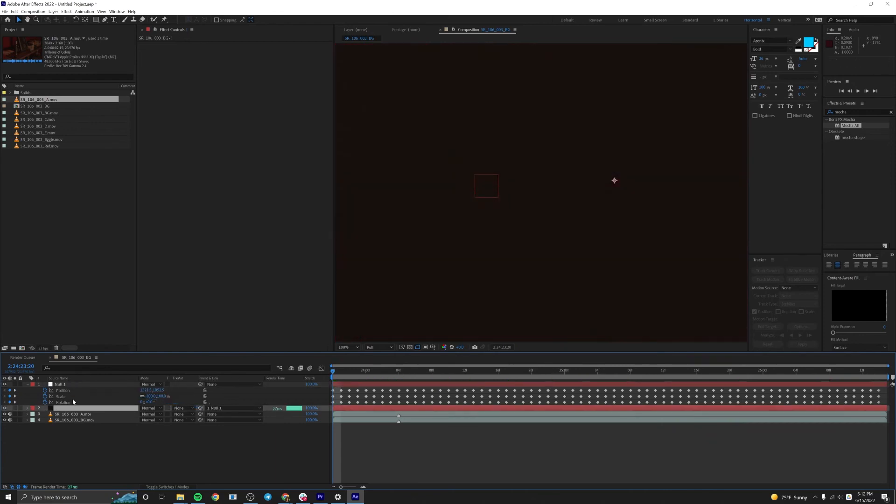
Draw an elliptical mask on the solid over the area just left of the trophy's base.
{"action": "left_click_drag", "start_coordinate": [96, 19], "coordinate": [119, 36]}
{"action": "mouse_move", "coordinate": [423, 159]}
{"action": "left_mouse_down"}
{"action": "mouse_move", "coordinate": [513, 210]}
{"action": "mouse_move", "coordinate": [524, 232]}
{"action": "mouse_move", "coordinate": [463, 333]}
{"action": "left_mouse_up"}
{"action": "left_click", "coordinate": [471, 447]}
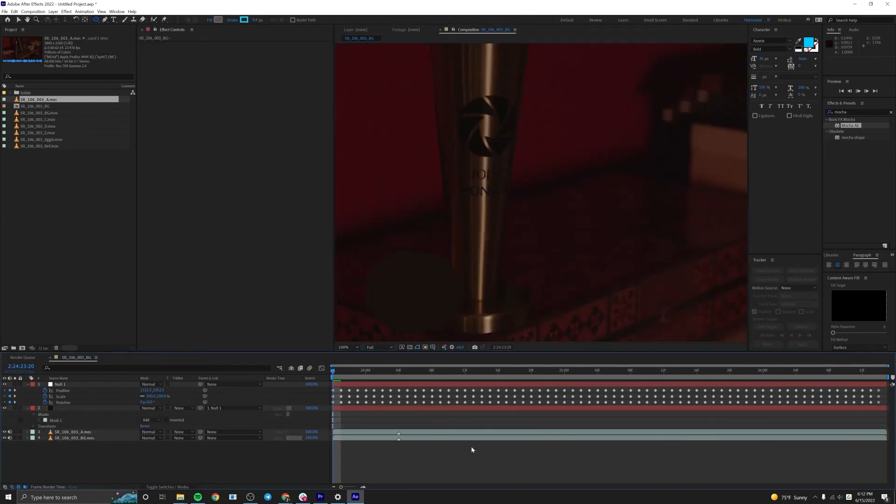
Play the composite and examine how the masked solid follows the trophy's base, returning to the first frame.
{"action": "key", "text": "space"}
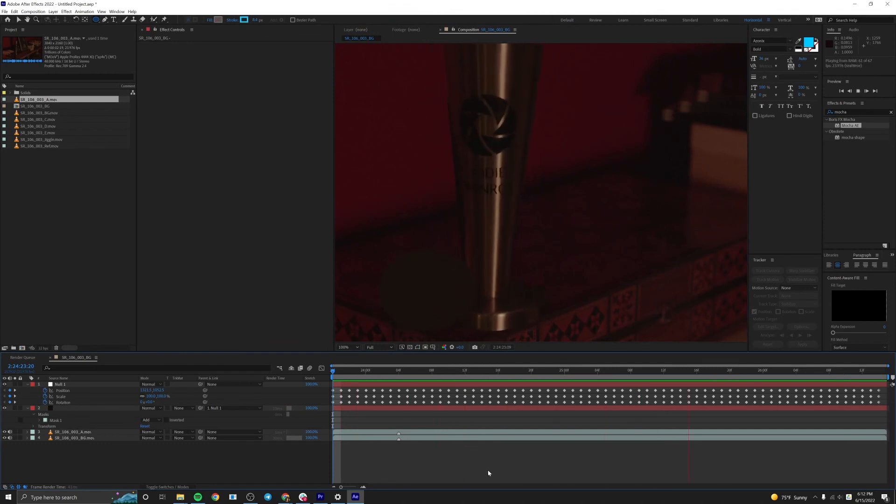
{"action": "key", "text": "space"}
{"action": "left_click_drag", "start_coordinate": [467, 297], "coordinate": [504, 201]}
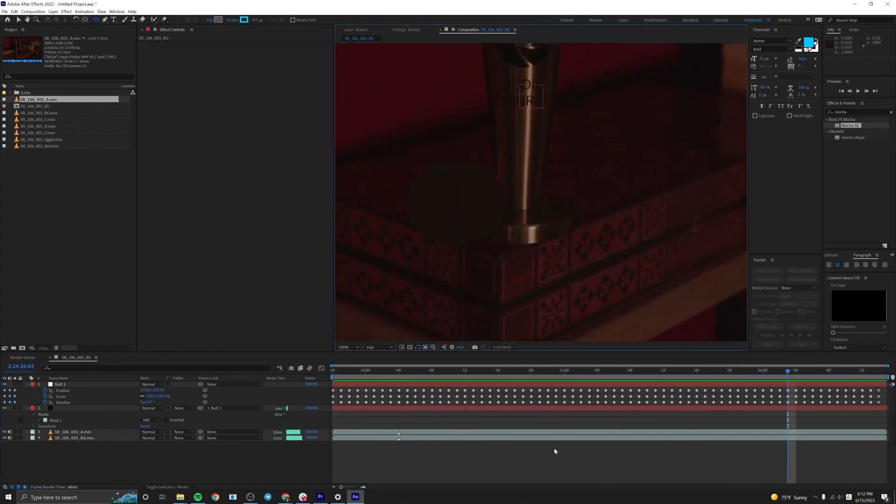
{"action": "left_click", "coordinate": [555, 444]}
{"action": "key", "text": "space"}
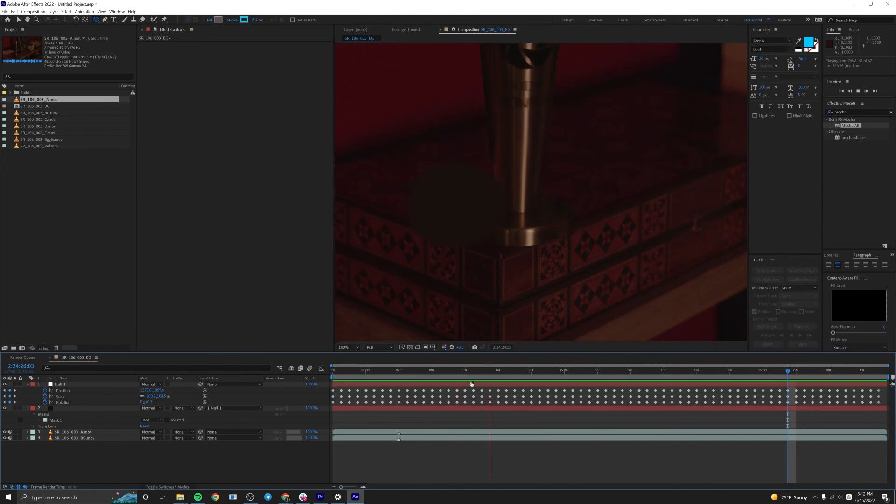
{"action": "key", "text": "space"}
{"action": "left_click_drag", "start_coordinate": [402, 371], "coordinate": [276, 376]}
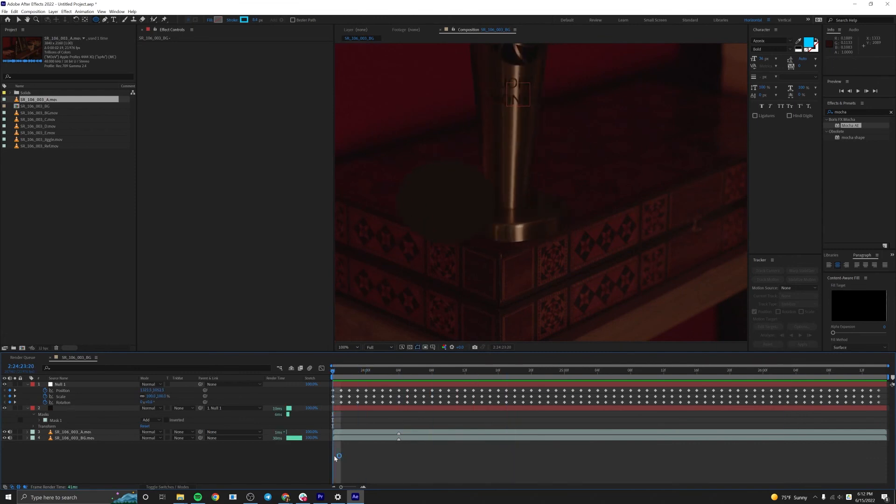
Copy the tracked Layer 1 mask from SR_106_003_A.mov and paste it onto the dark solid.
{"action": "left_click", "coordinate": [55, 409]}
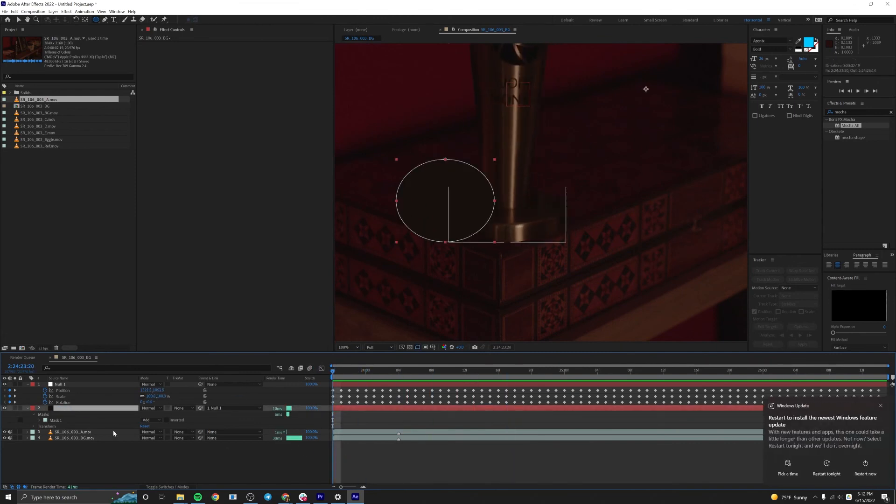
{"action": "left_click", "coordinate": [89, 432]}
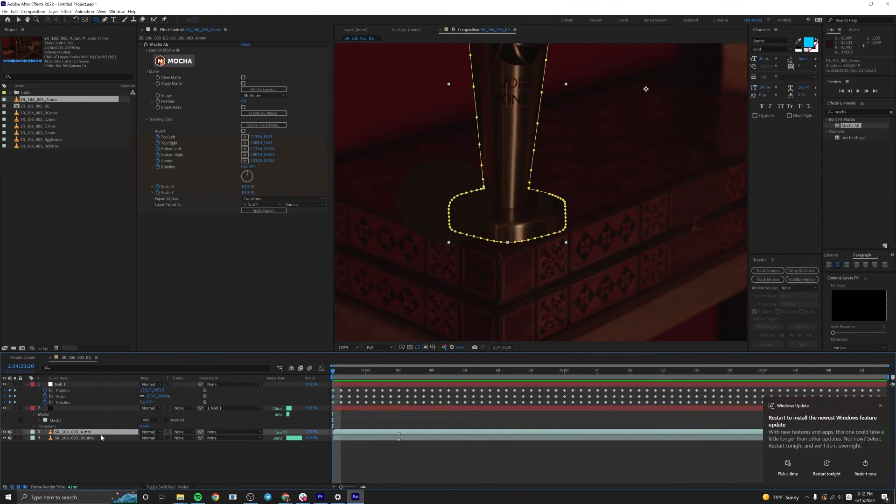
{"action": "key", "text": "m"}
{"action": "left_click", "coordinate": [68, 439]}
{"action": "left_click", "coordinate": [57, 409]}
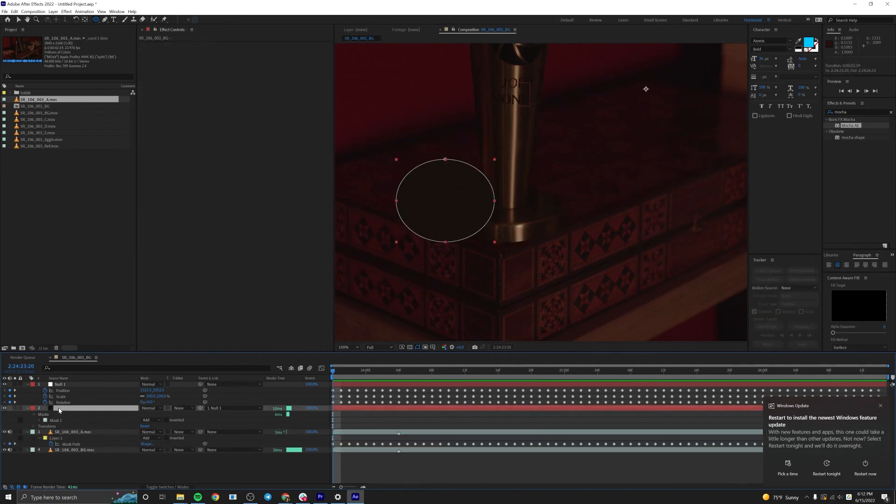
{"action": "key", "text": "ctrl+v"}
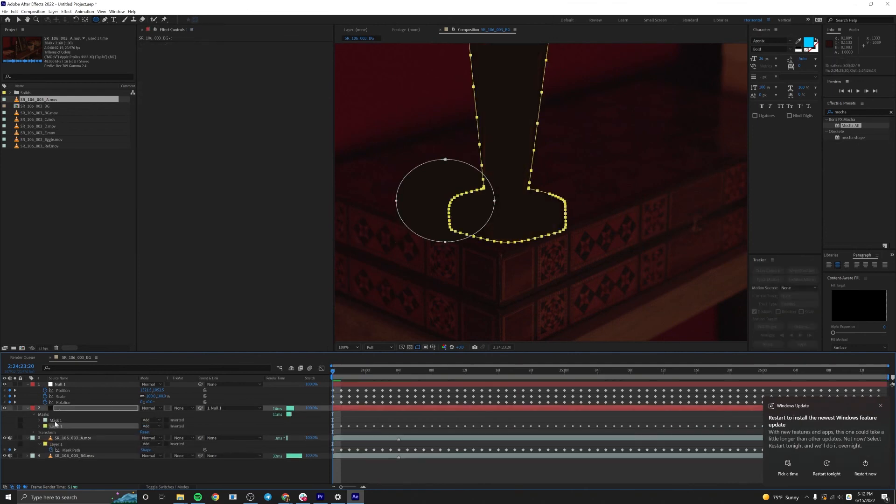
Try the solid with its ellipse mask deleted and its parent set to None, preview it, and undo both changes.
{"action": "left_click", "coordinate": [55, 420]}
{"action": "key", "text": "Delete"}
{"action": "left_click", "coordinate": [233, 408]}
{"action": "left_click", "coordinate": [230, 416]}
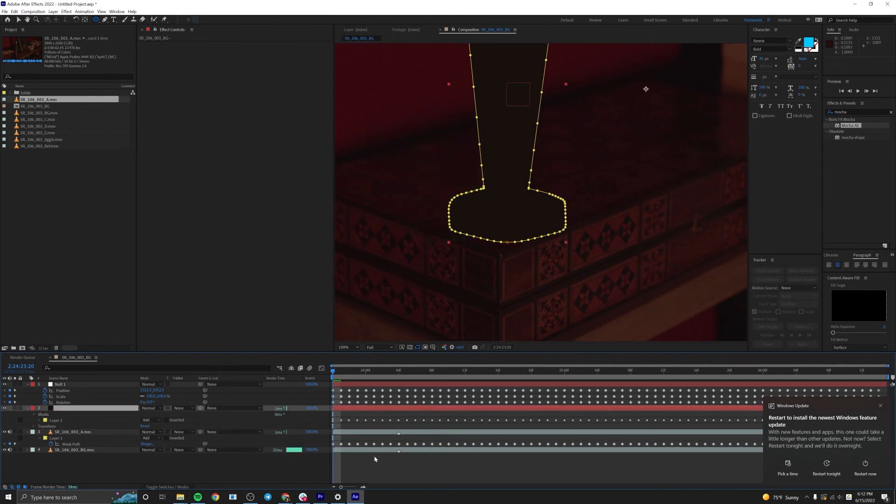
{"action": "left_click", "coordinate": [375, 459]}
{"action": "key", "text": "space"}
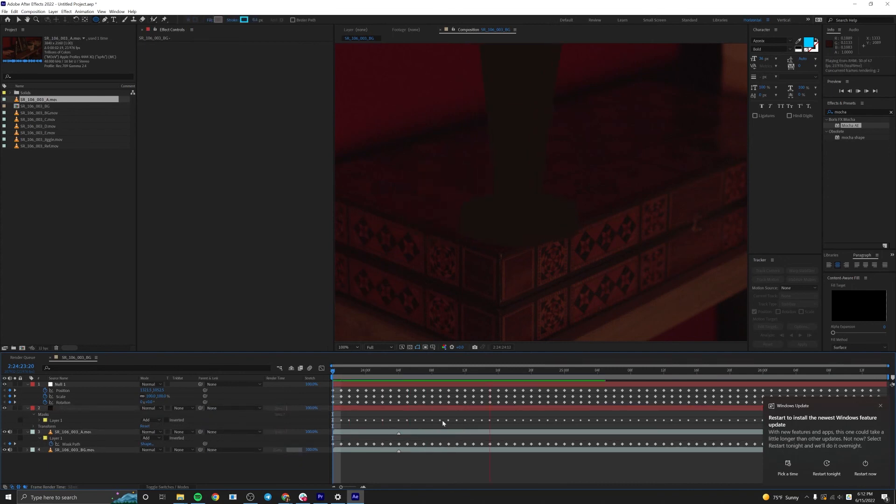
{"action": "key", "text": "space"}
{"action": "key", "text": "ctrl+z"}
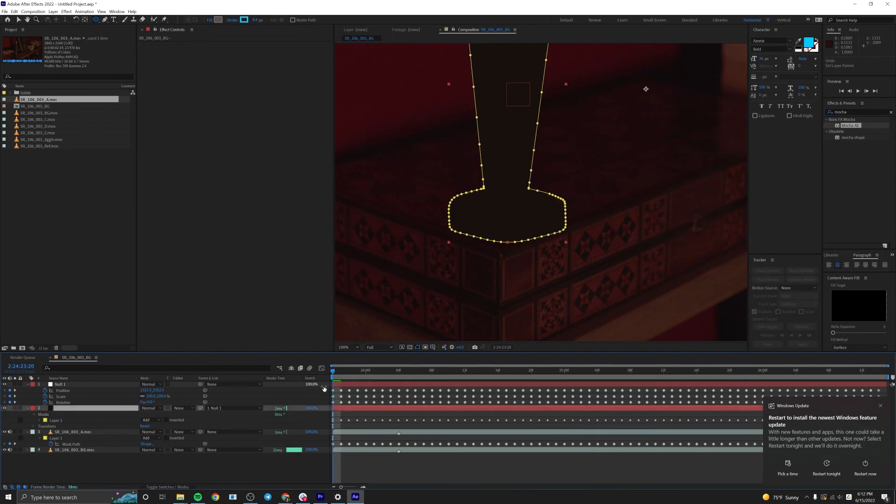
{"action": "key", "text": "ctrl+z"}
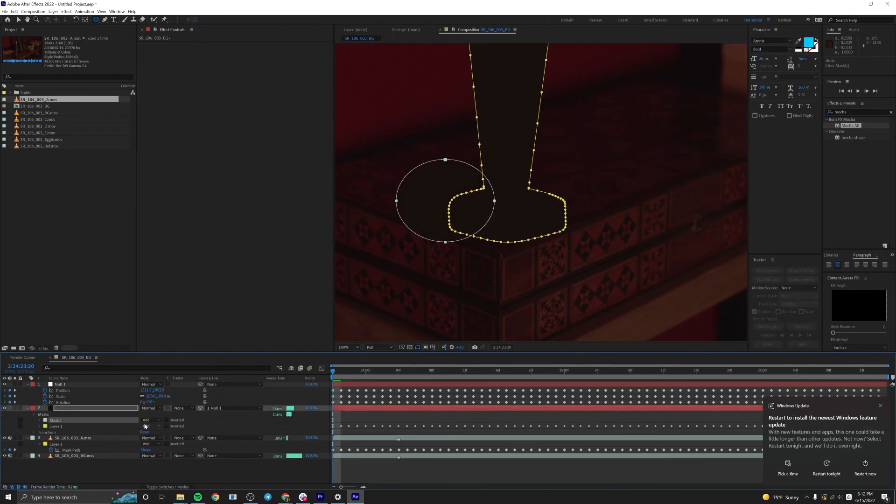
Set the solid's pasted Layer 1 mask to Intersect and preview the clip.
{"action": "left_click", "coordinate": [146, 426]}
{"action": "left_click", "coordinate": [150, 455]}
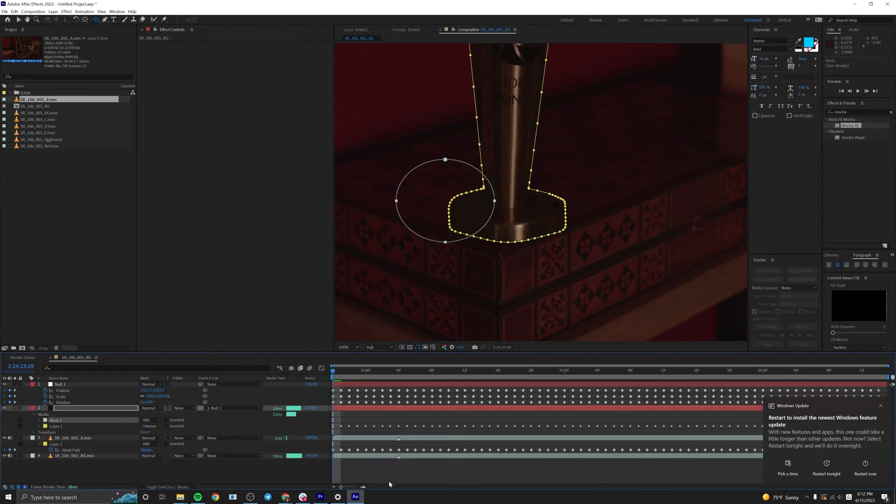
{"action": "left_click", "coordinate": [396, 472]}
{"action": "key", "text": "space"}
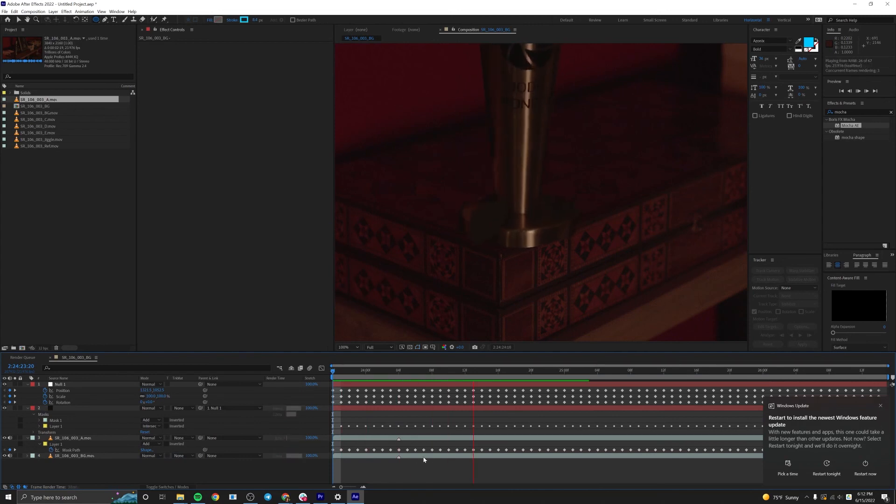
Set the solid's parent to None, play the whole trophy composite, and dismiss the Windows Update notification.
{"action": "left_click", "coordinate": [230, 408]}
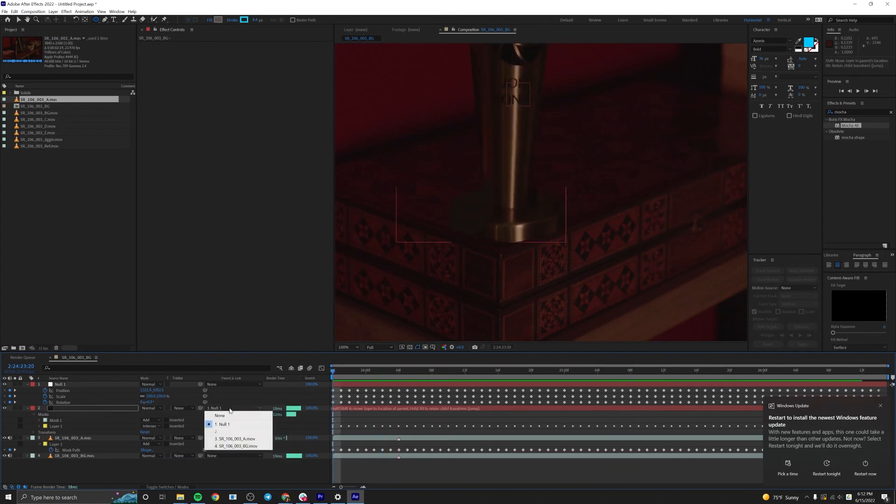
{"action": "left_click", "coordinate": [220, 416]}
{"action": "left_click", "coordinate": [442, 432]}
{"action": "key", "text": "space"}
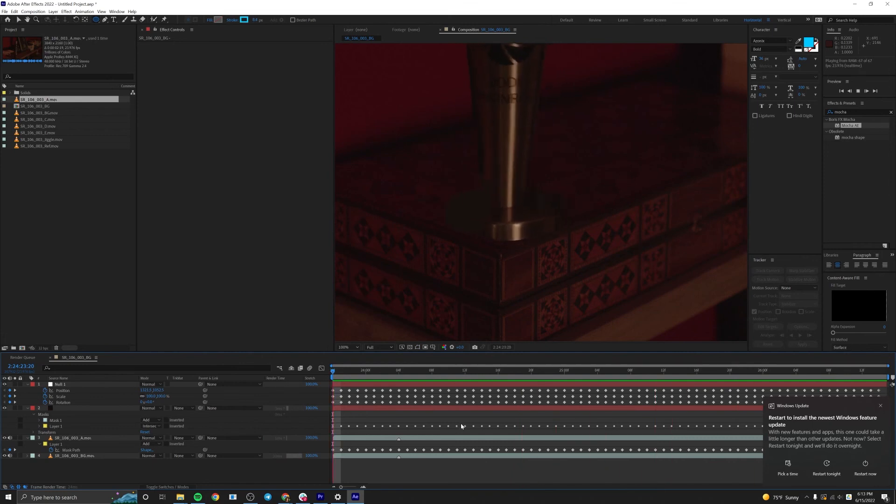
{"action": "key", "text": "space"}
{"action": "key", "text": "shift+slash"}
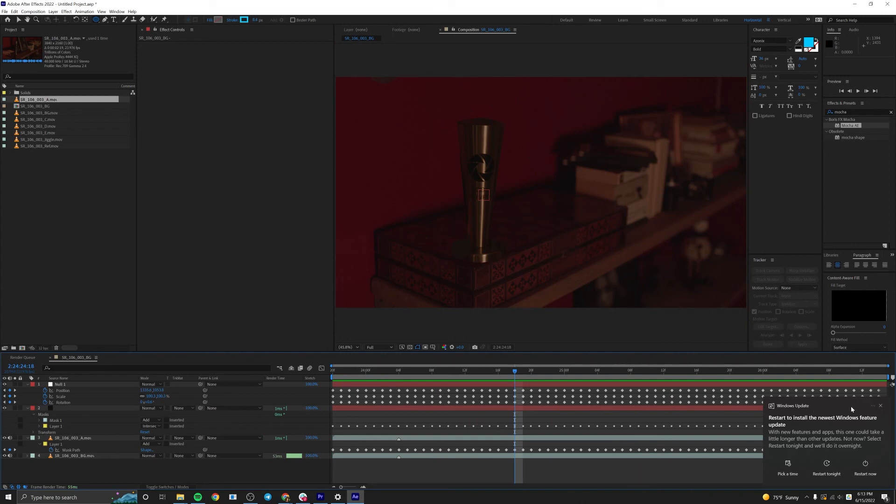
{"action": "left_click", "coordinate": [880, 407]}
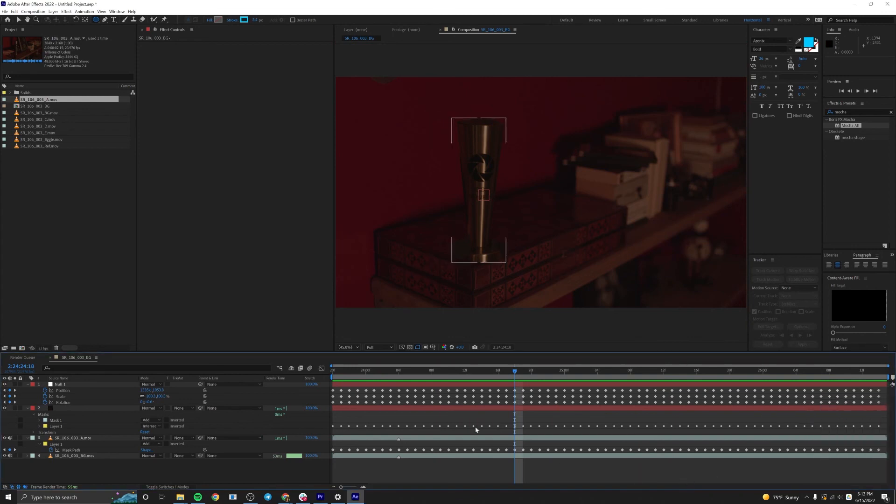